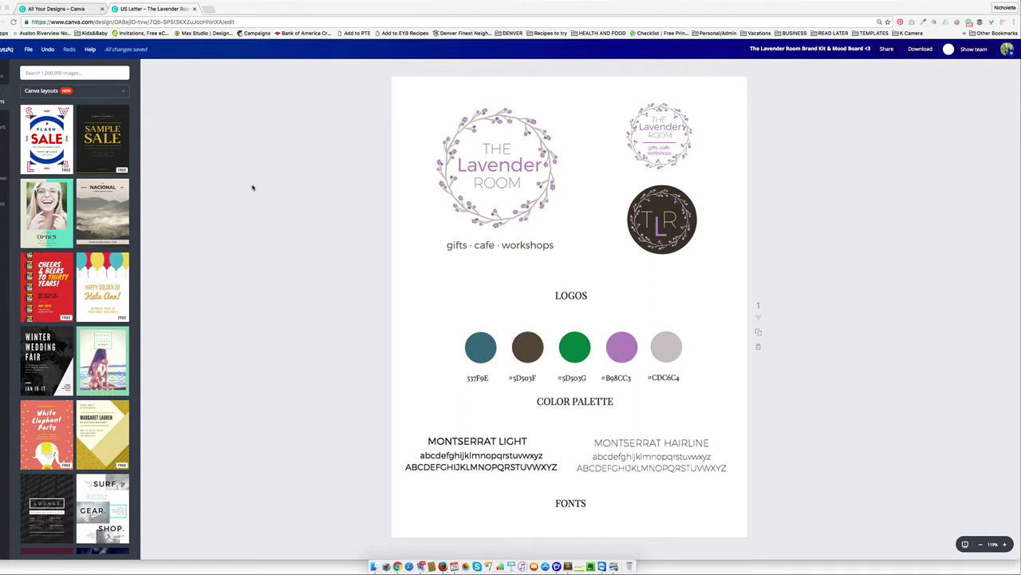
# Select the boots photo on the mood board
pyautogui.scroll(-20, 252, 188)
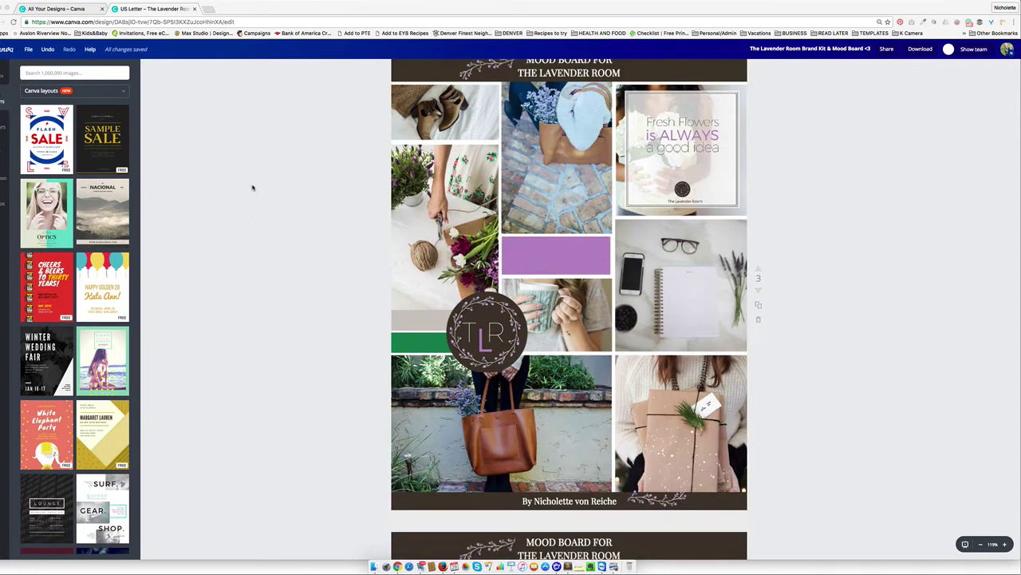
pyautogui.click(401, 133)
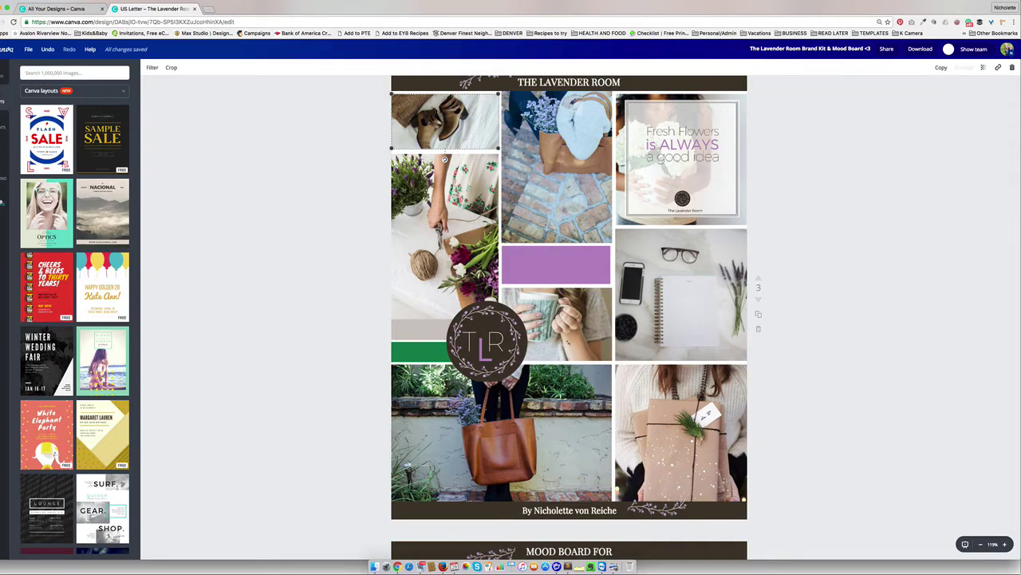
pyautogui.scroll(-6, 327, 293)
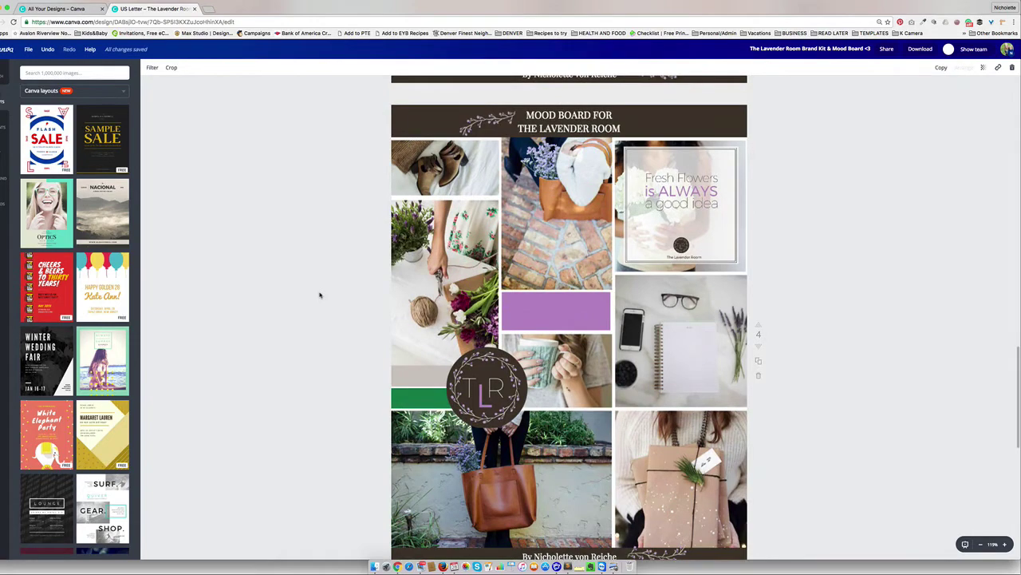
pyautogui.scroll(15, 320, 295)
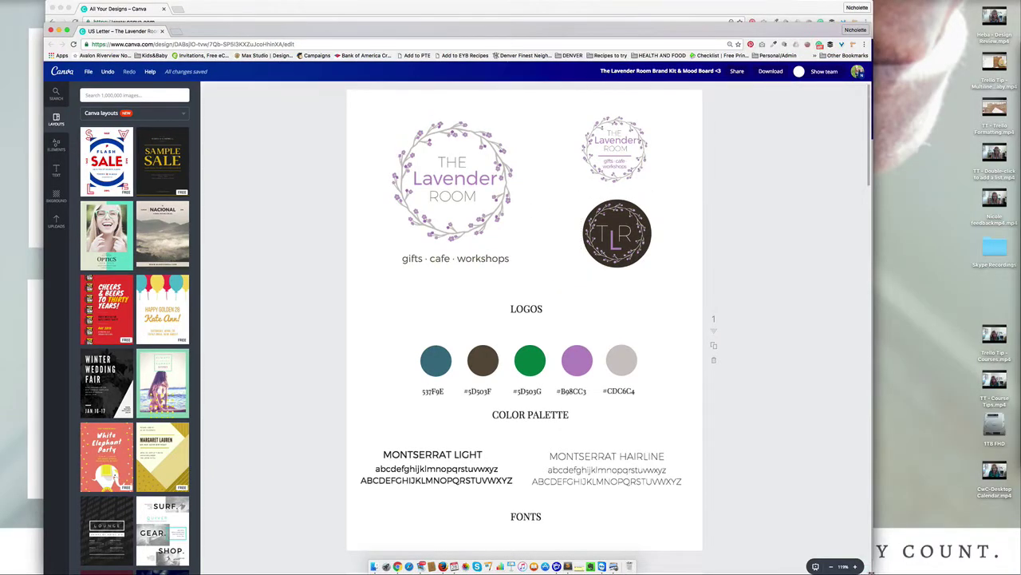
# Open the brand kit beside the editor and add a new colour palette
pyautogui.moveTo(872, 288); pyautogui.dragTo(558, 288)
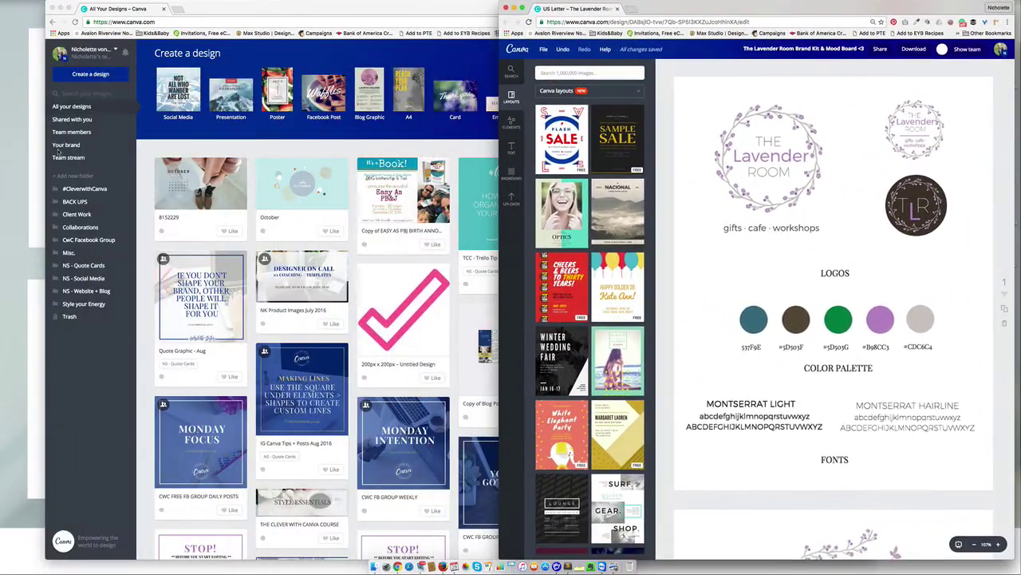
pyautogui.click(67, 146)
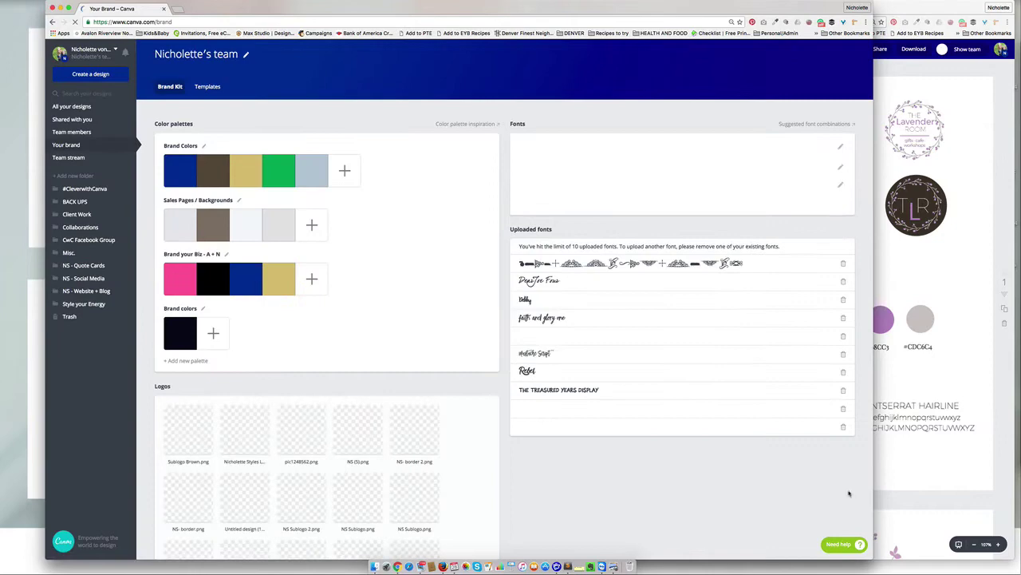
pyautogui.moveTo(872, 559); pyautogui.dragTo(659, 572)
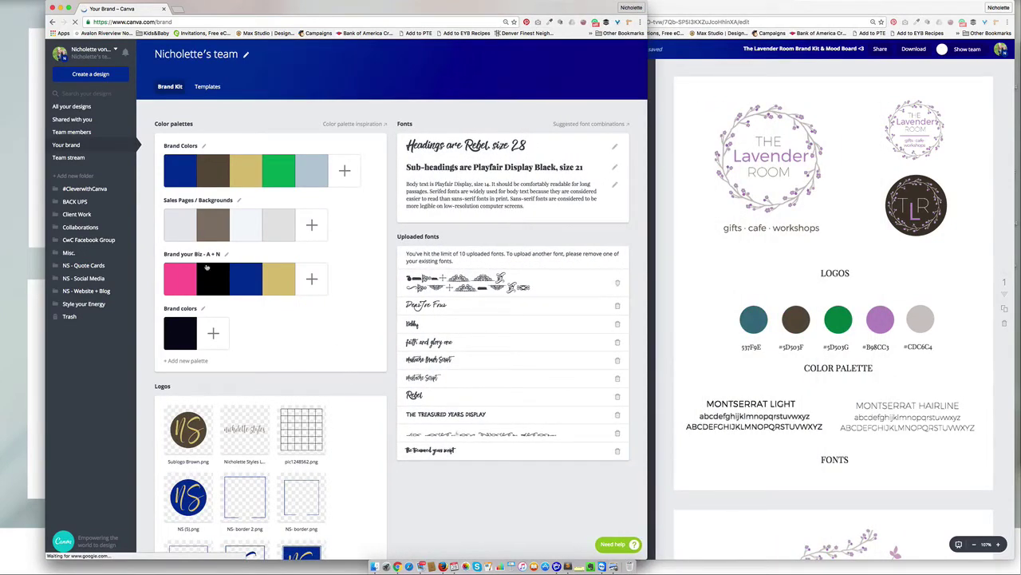
pyautogui.click(184, 360)
pyautogui.click(210, 386)
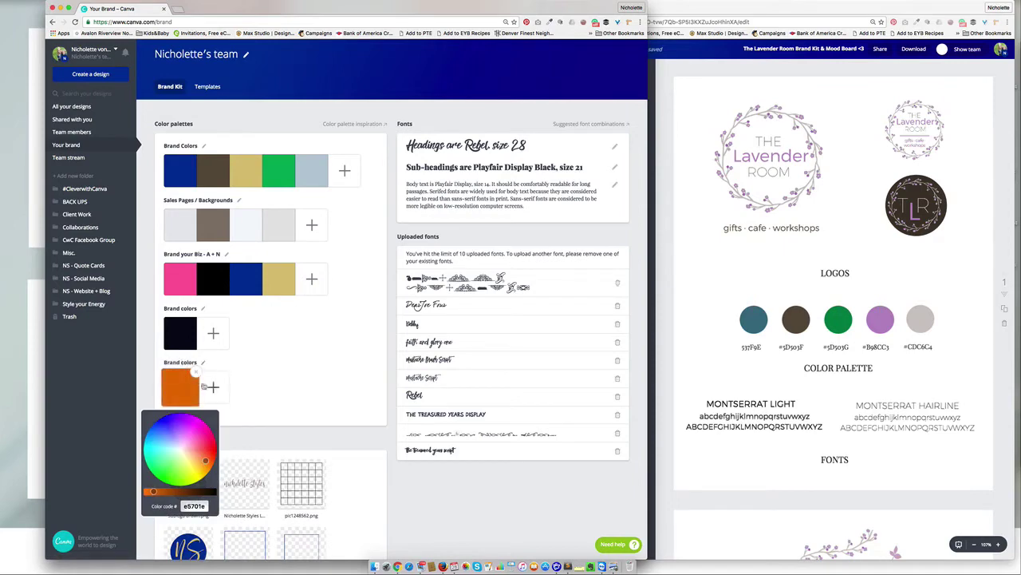
# Name the palette 'Lavendar Bbook' and paste the lavender colour code as its first swatch
pyautogui.click(204, 361)
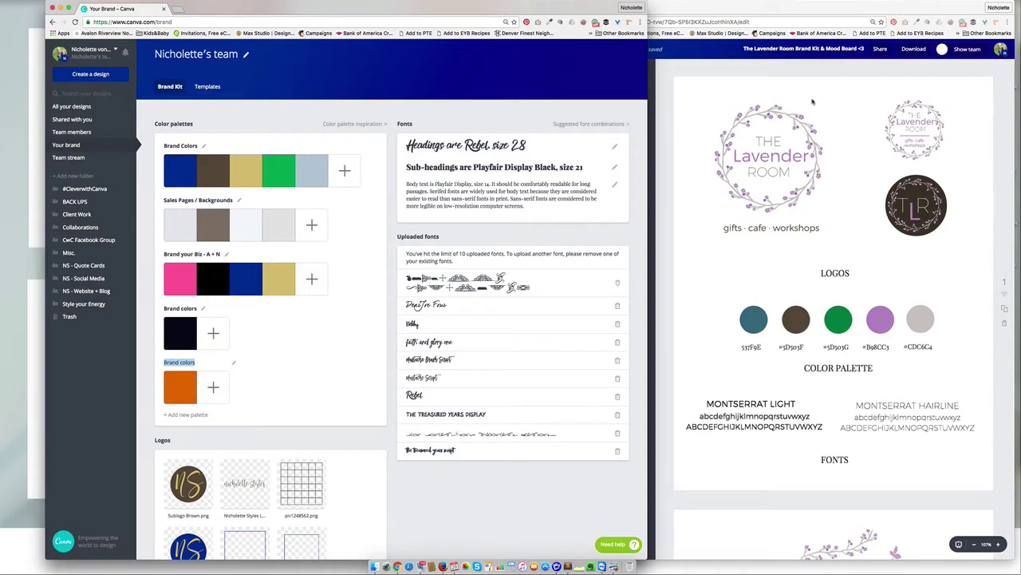
pyautogui.click(186, 360)
pyautogui.click(186, 362)
pyautogui.write('Lavendar B')
pyautogui.write('book')
pyautogui.click(177, 388)
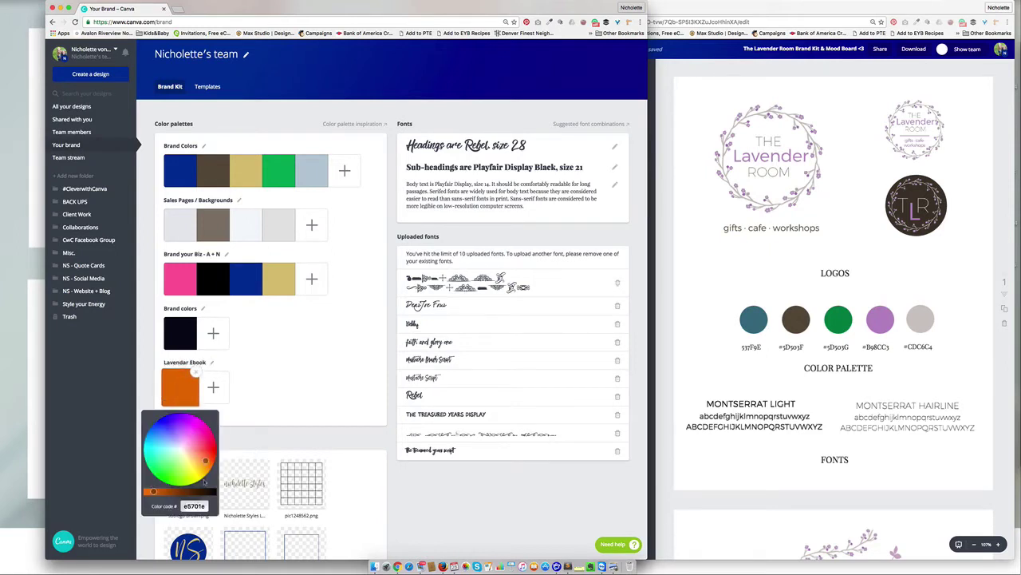
pyautogui.write('B98CC3')
# Add a second swatch with hex code d9bf6e to the palette
pyautogui.click(213, 387)
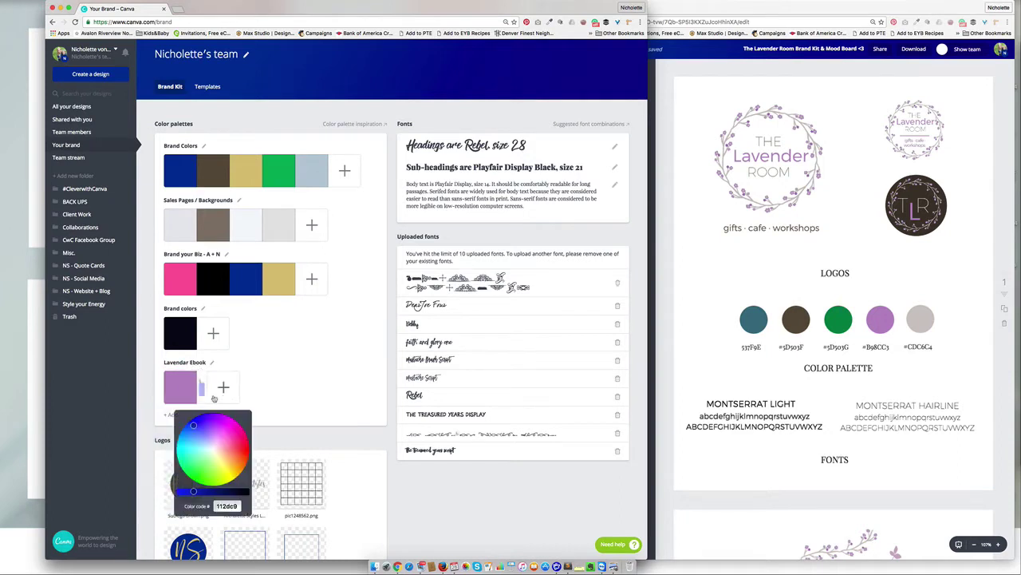
pyautogui.click(226, 505)
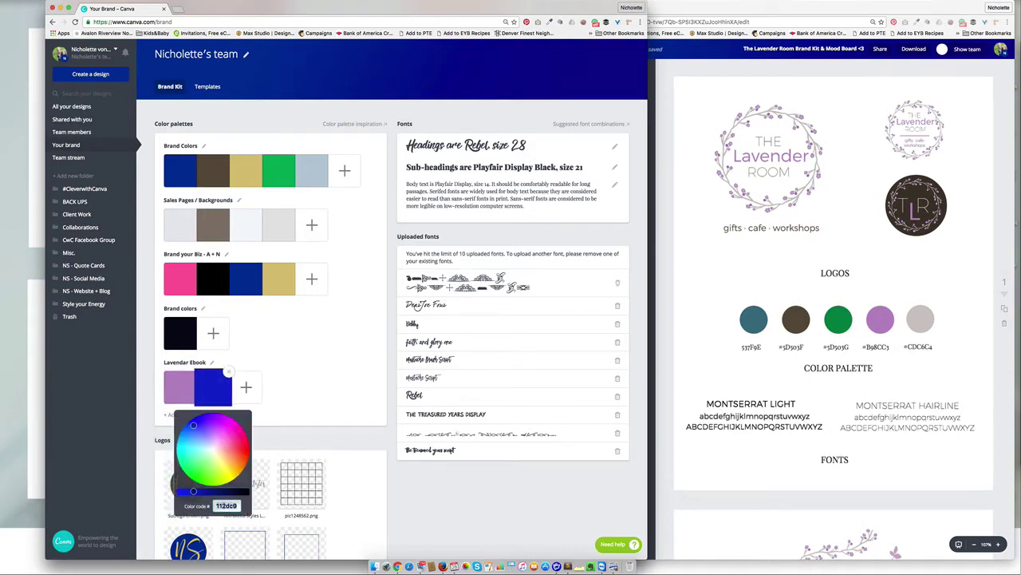
pyautogui.write('d9')
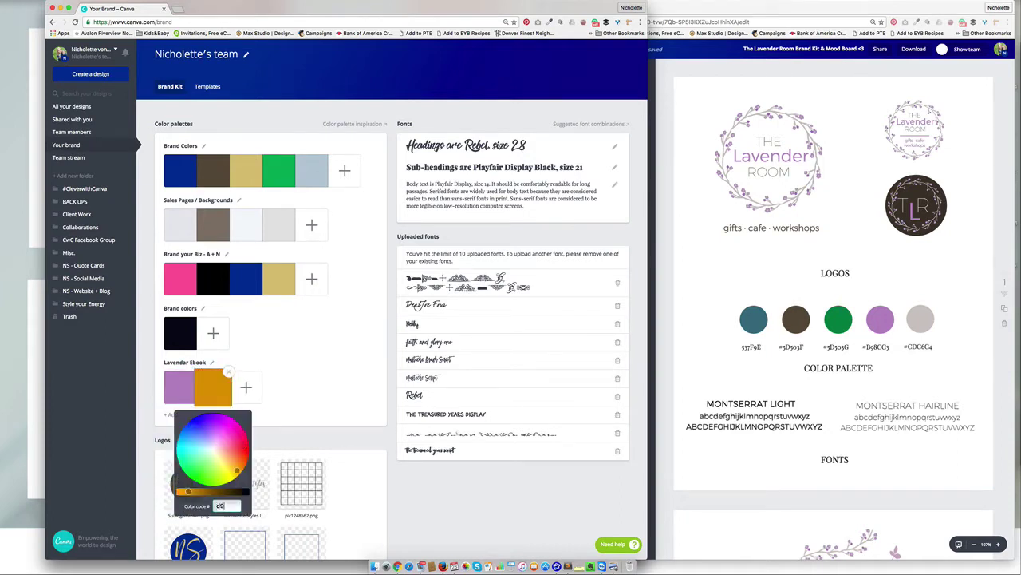
pyautogui.write('bf6e')
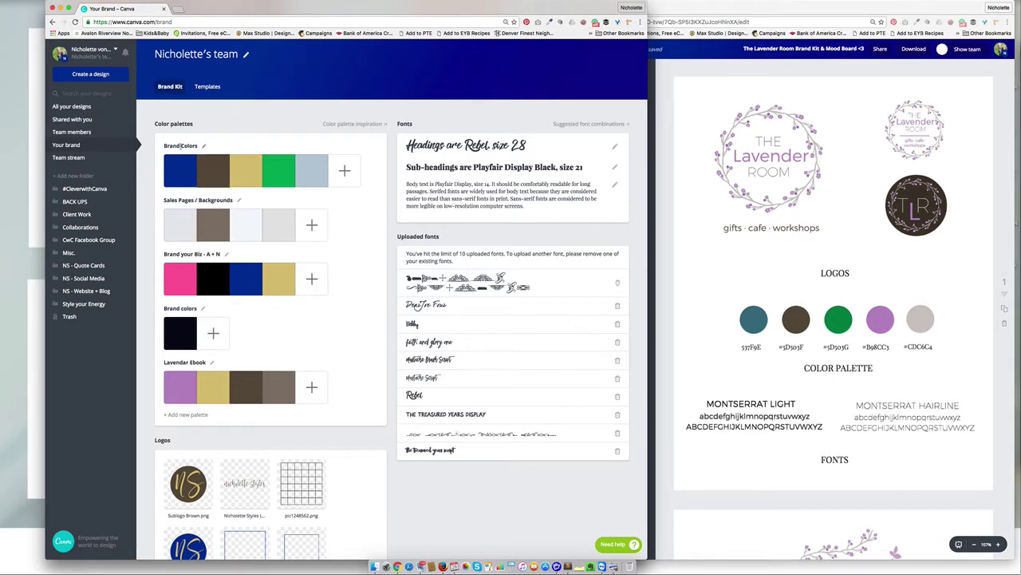
pyautogui.moveTo(163, 146); pyautogui.dragTo(211, 146)
pyautogui.click(629, 180)
# Show the Rebel, Playfair Display Black and Playfair Display brand fonts for the alphabet text
pyautogui.click(717, 117)
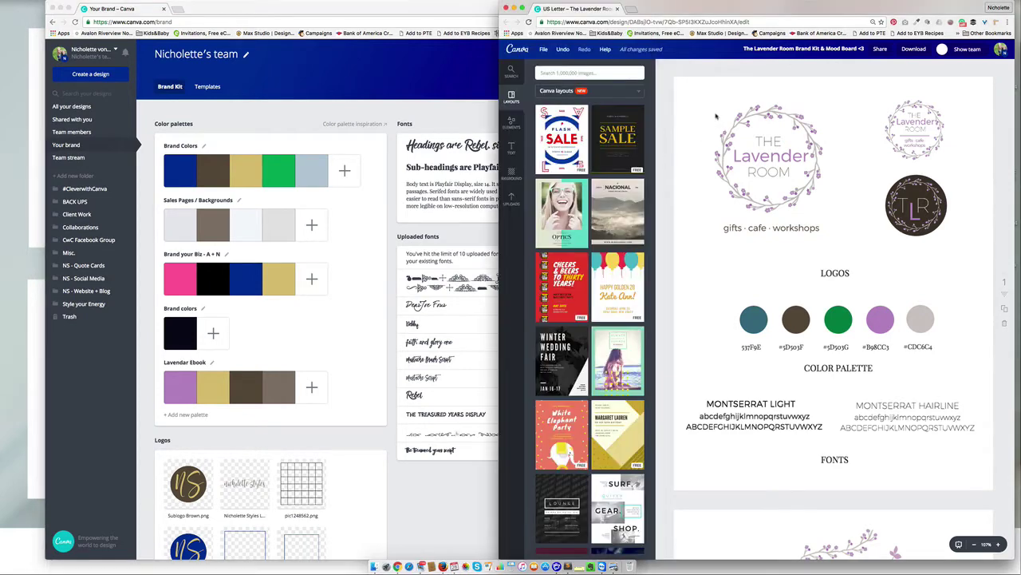
pyautogui.click(752, 413)
pyautogui.click(683, 69)
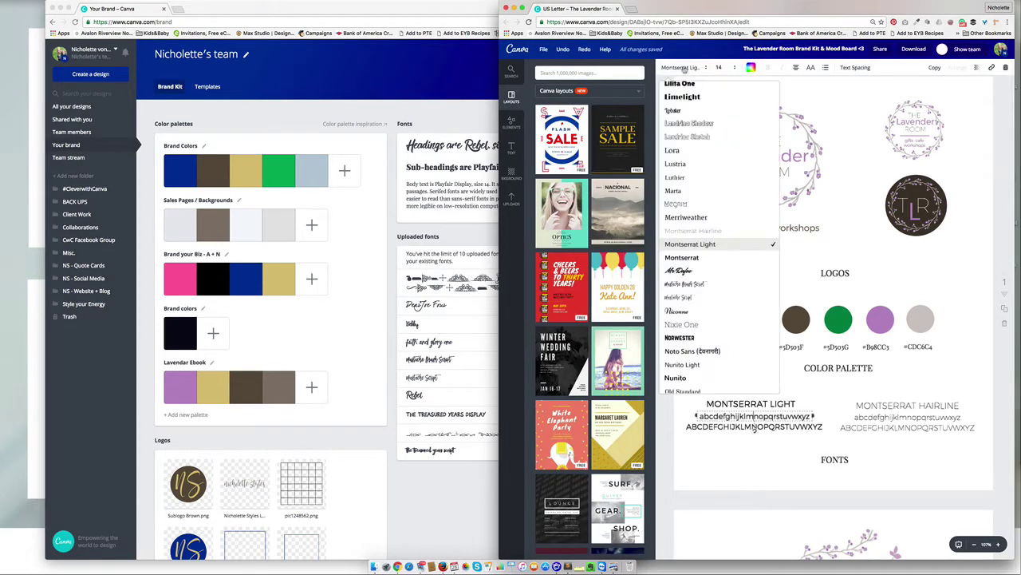
pyautogui.scroll(15, 708, 151)
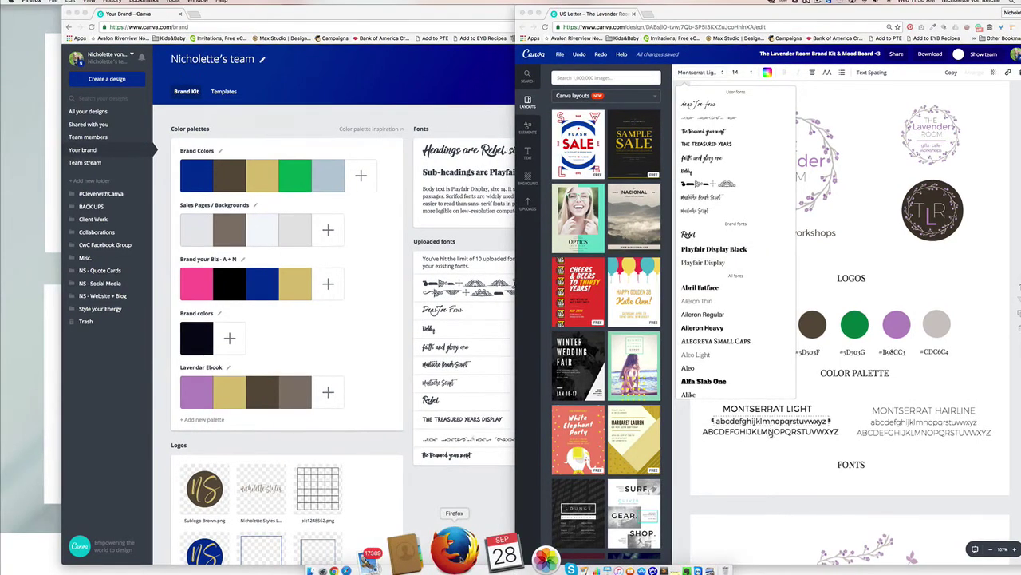
# Load canva.com in Firefox
pyautogui.click(443, 566)
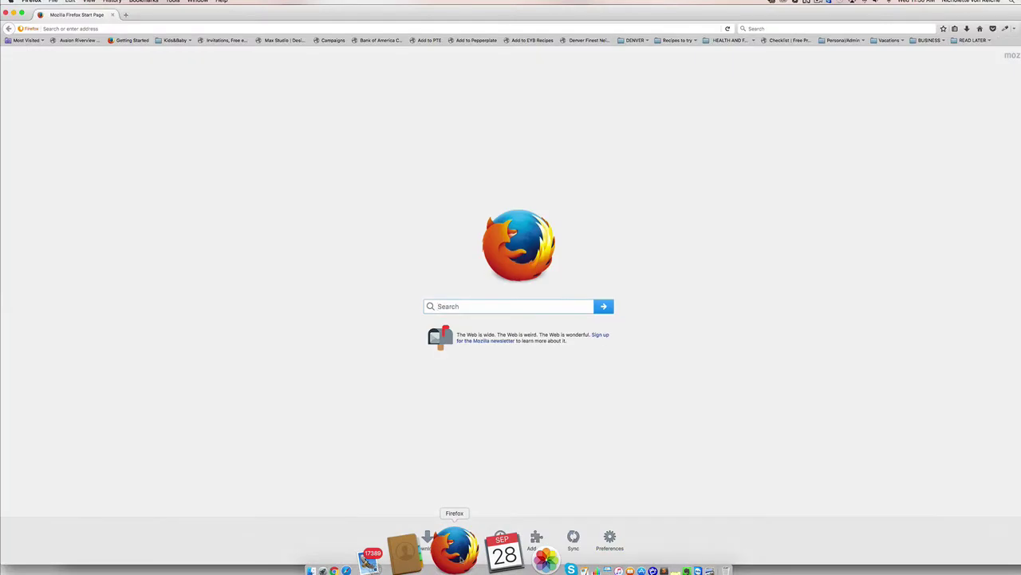
pyautogui.click(320, 29)
pyautogui.write('canva.com/')
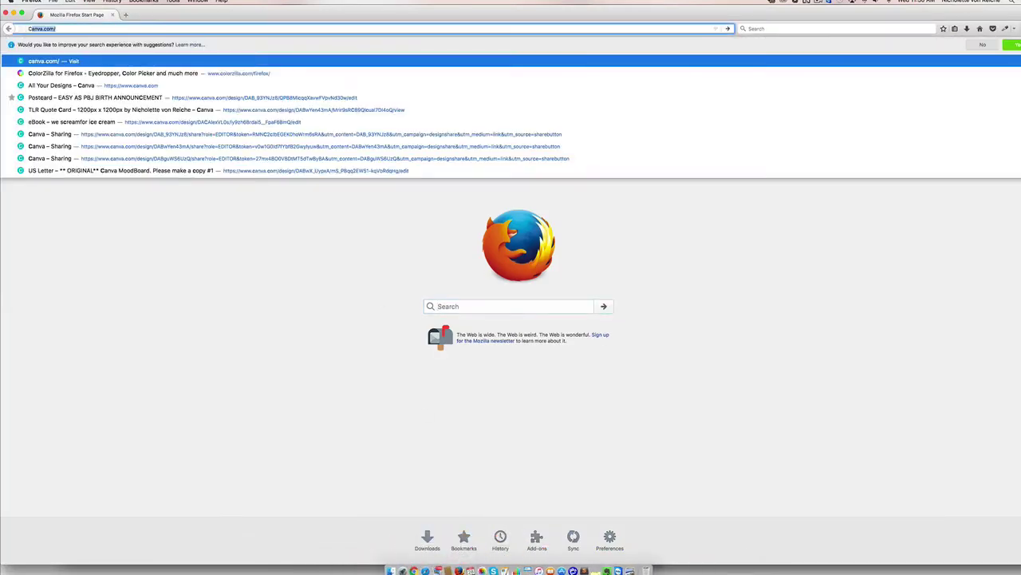
pyautogui.press('Return')
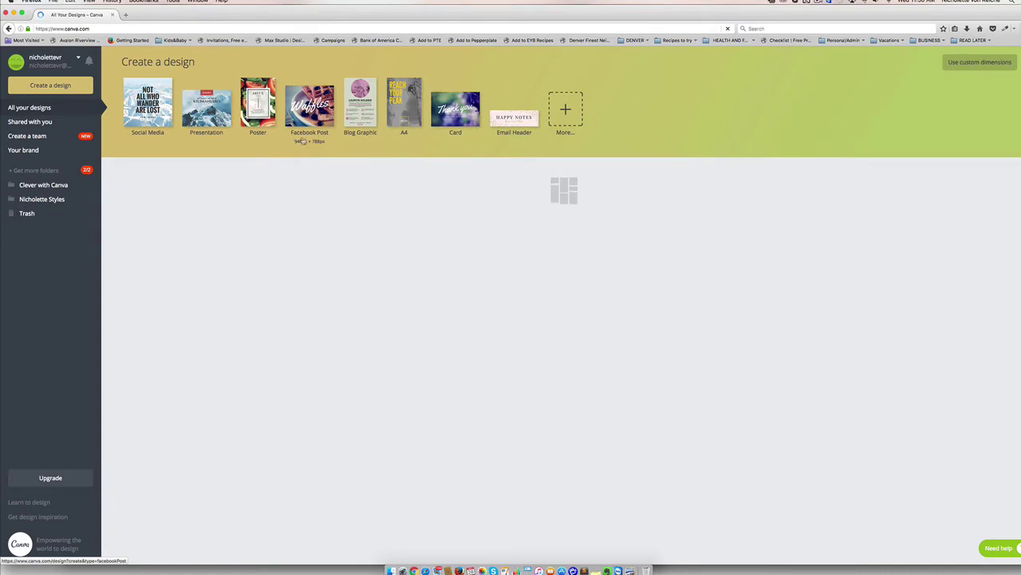
# Review this account's three-colour brand kit, then return to All your designs
pyautogui.click(16, 153)
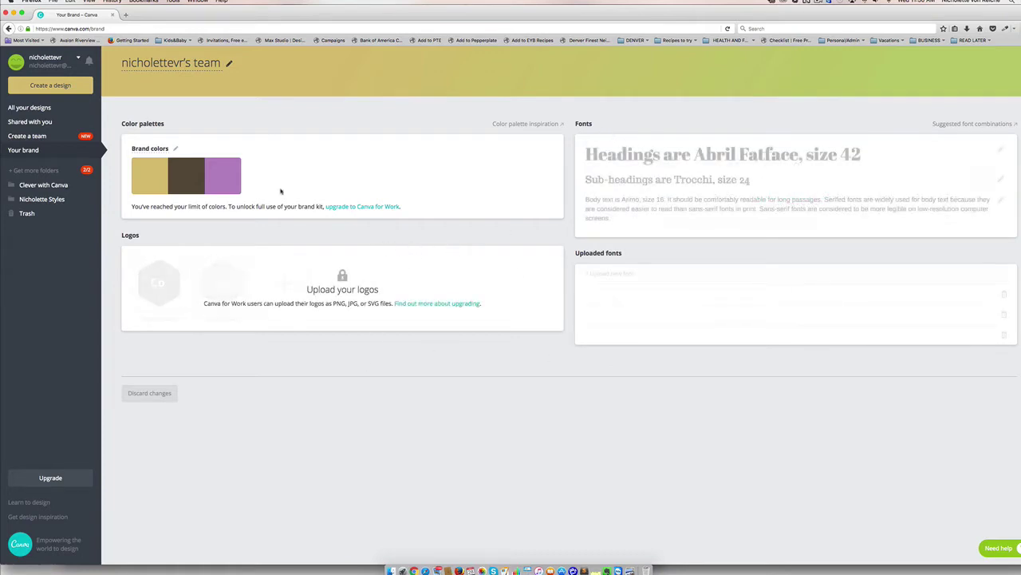
pyautogui.moveTo(232, 184)
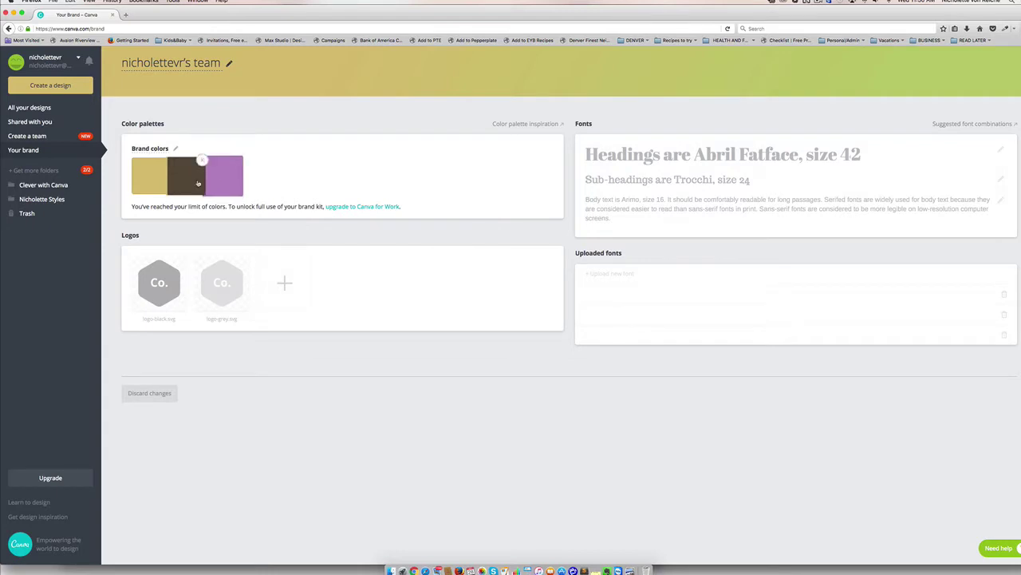
pyautogui.moveTo(190, 174)
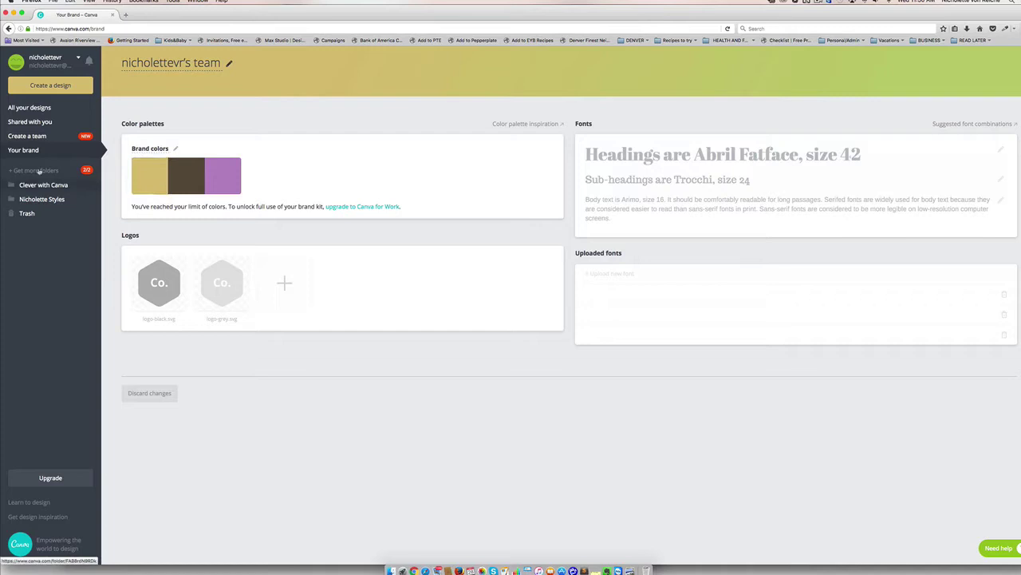
pyautogui.click(28, 107)
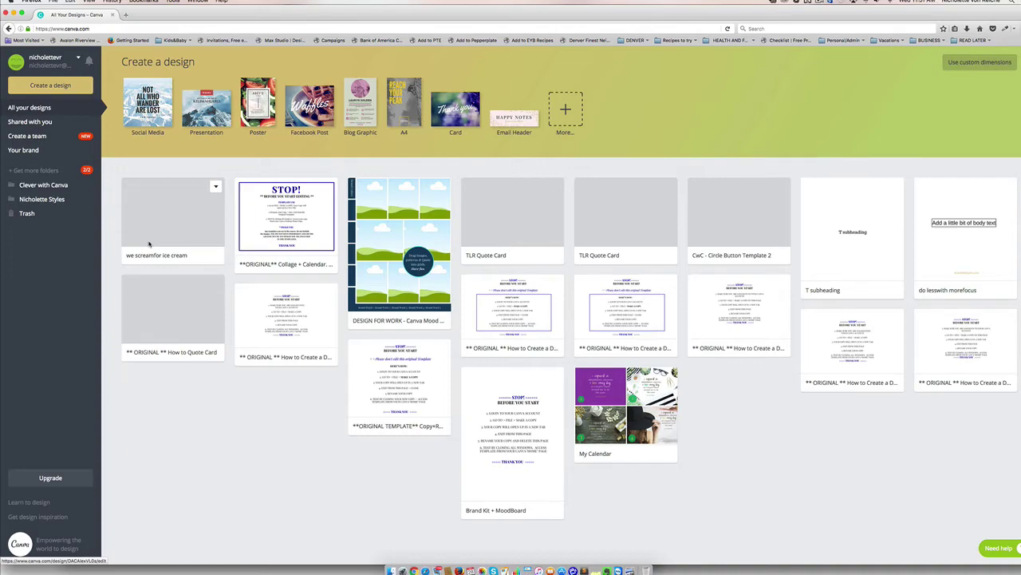
pyautogui.moveTo(244, 15)
pyautogui.mouseDown()
pyautogui.moveTo(465, 182)
pyautogui.moveTo(362, 222)
pyautogui.moveTo(265, 225)
pyautogui.moveTo(270, 120)
pyautogui.moveTo(248, 123)
pyautogui.moveTo(265, 32)
pyautogui.moveTo(294, 162)
pyautogui.moveTo(277, 153)
pyautogui.moveTo(246, 8)
pyautogui.mouseUp()
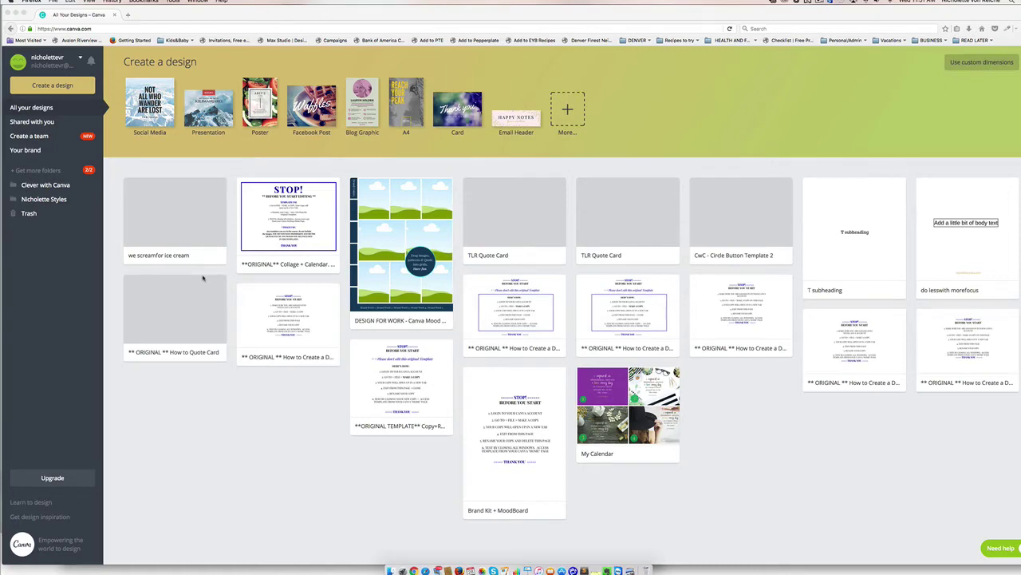
pyautogui.moveTo(239, 15); pyautogui.dragTo(257, 238)
pyautogui.moveTo(765, 9); pyautogui.dragTo(786, 14)
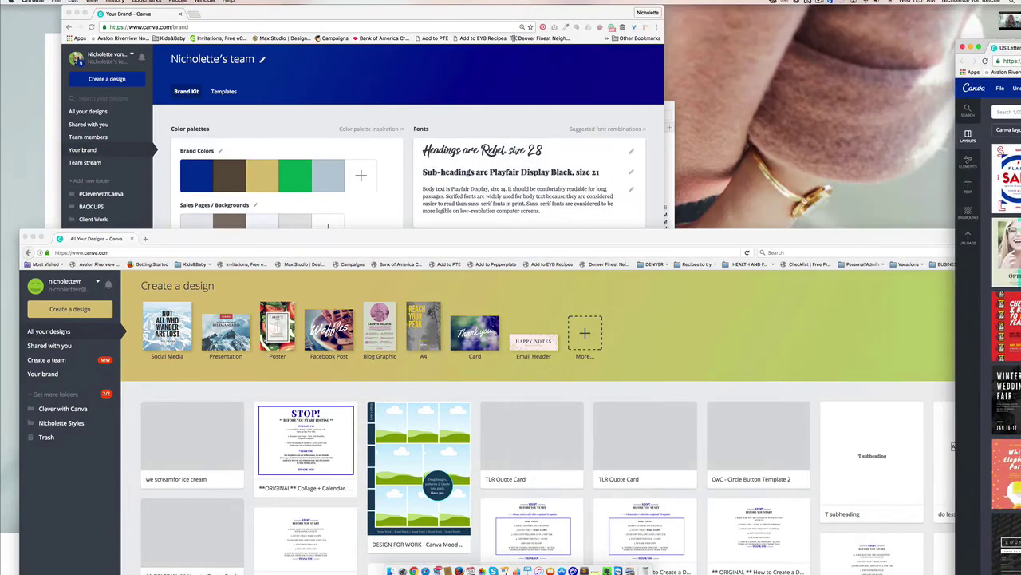
pyautogui.press('super+w')
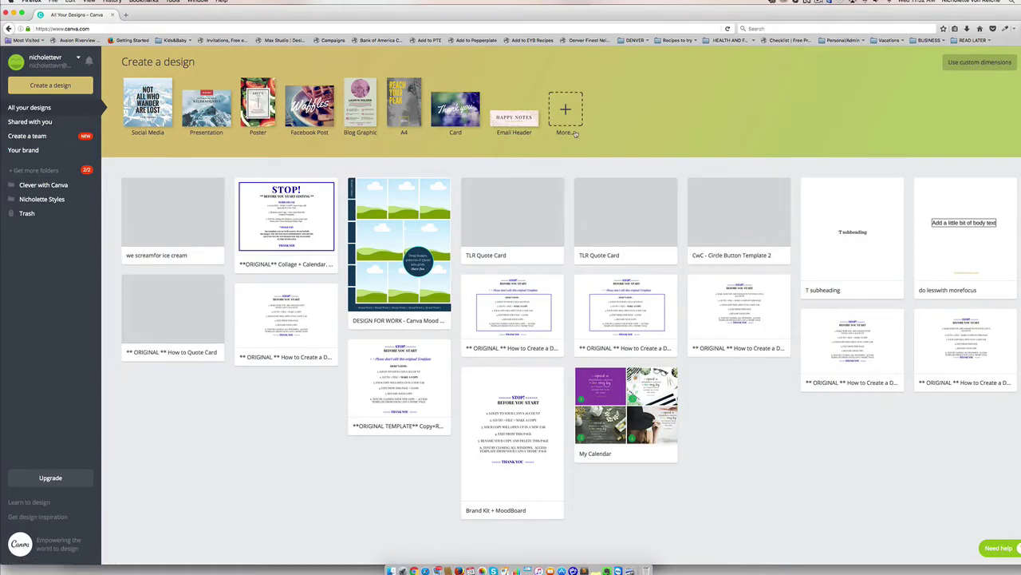
# Start a blank eBook from the full design-type list and browse its layouts
pyautogui.click(566, 108)
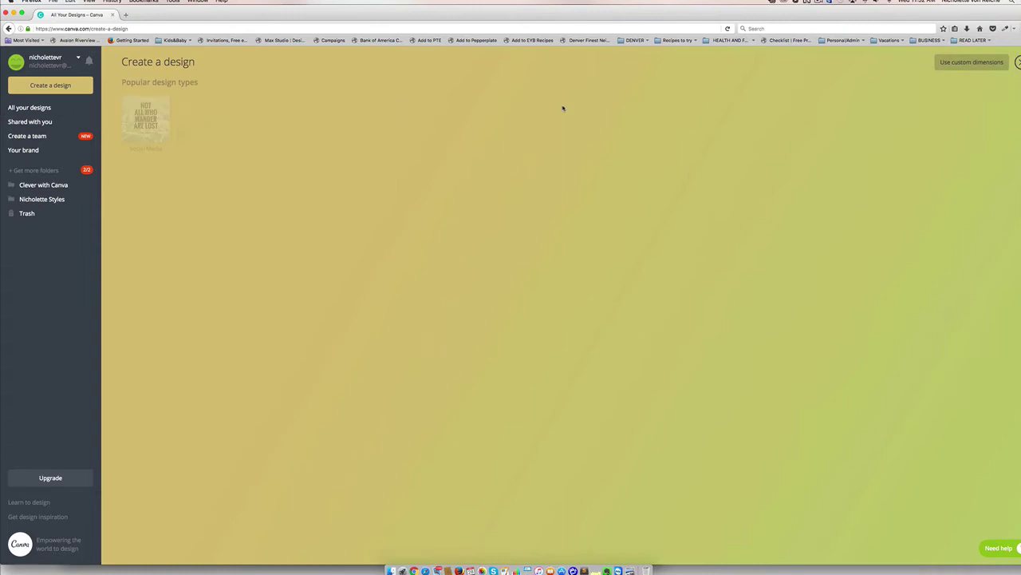
pyautogui.scroll(-5, 312, 299)
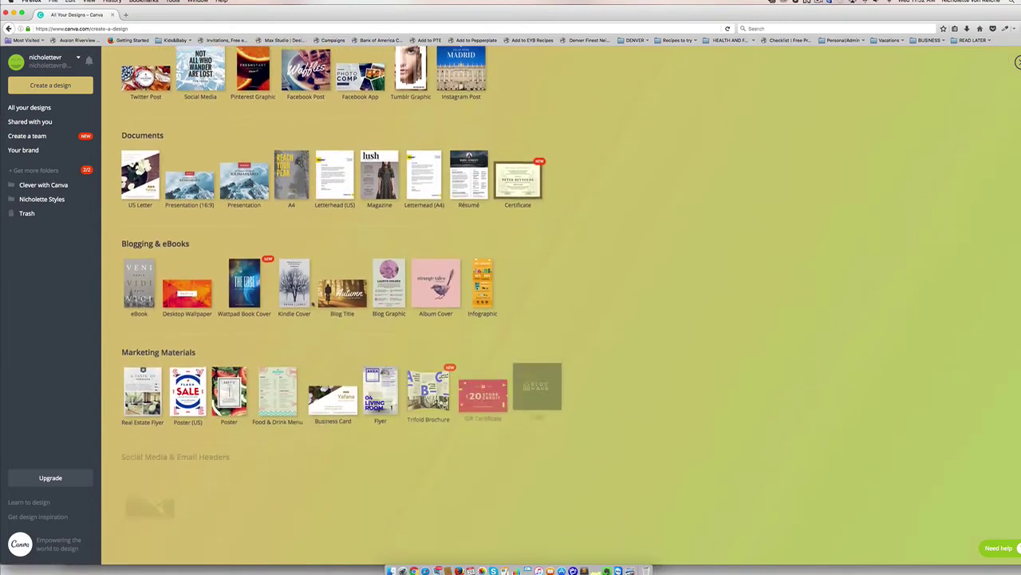
pyautogui.moveTo(120, 224); pyautogui.dragTo(202, 229)
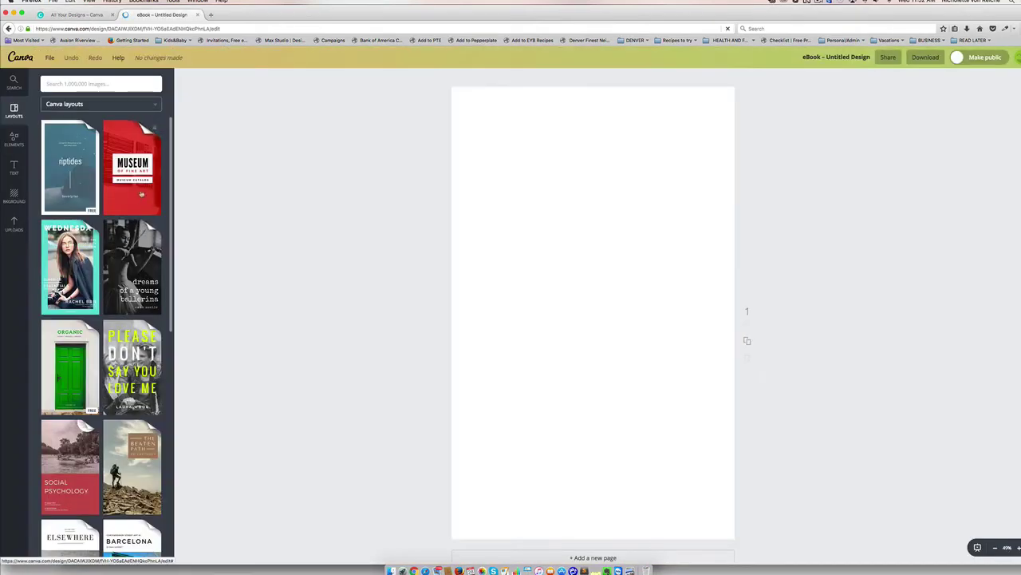
pyautogui.scroll(-3, 107, 328)
pyautogui.scroll(-10, 107, 328)
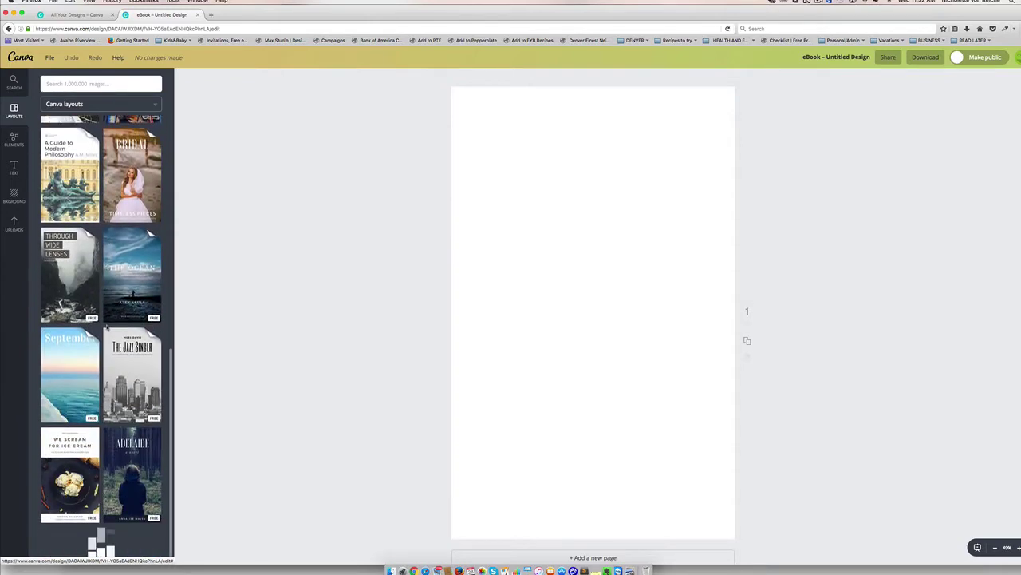
pyautogui.scroll(-12, 107, 328)
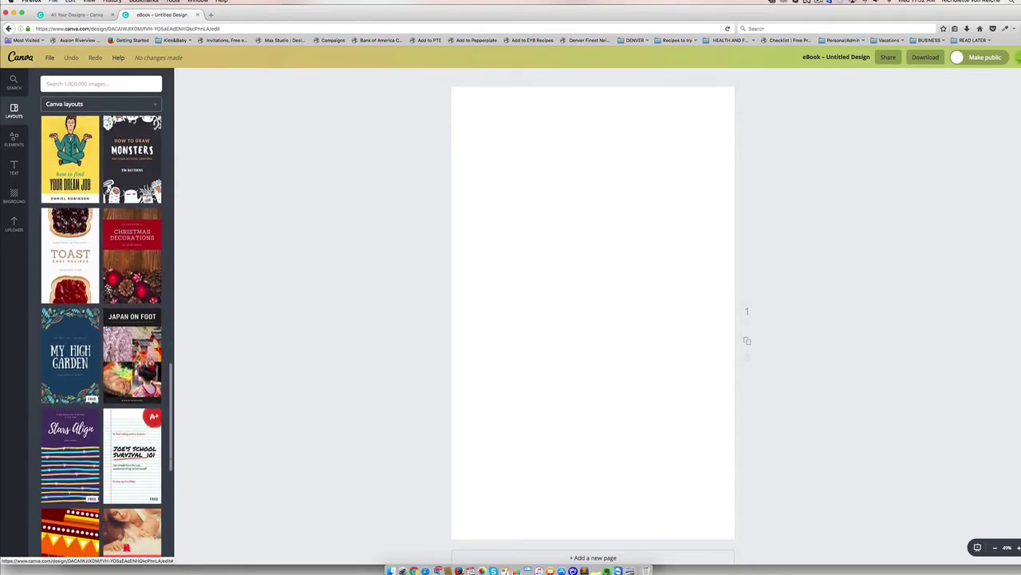
pyautogui.scroll(20, 107, 328)
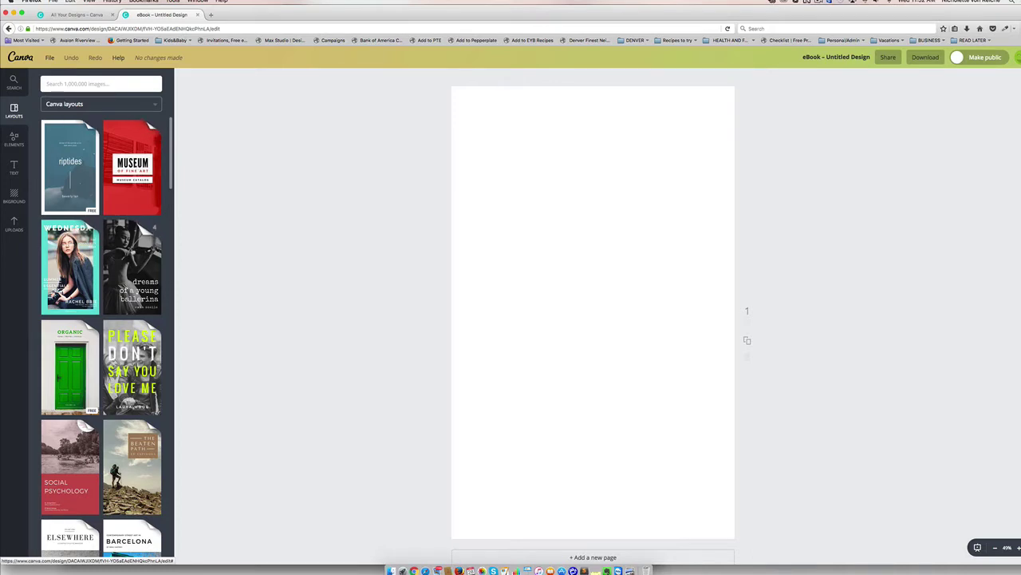
pyautogui.scroll(-1, 132, 367)
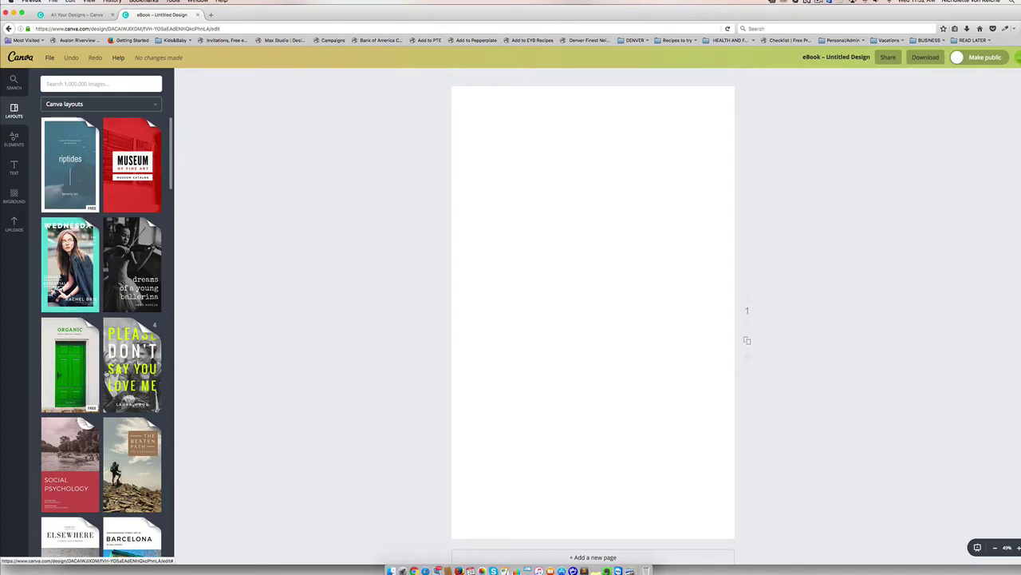
pyautogui.scroll(-5, 76, 301)
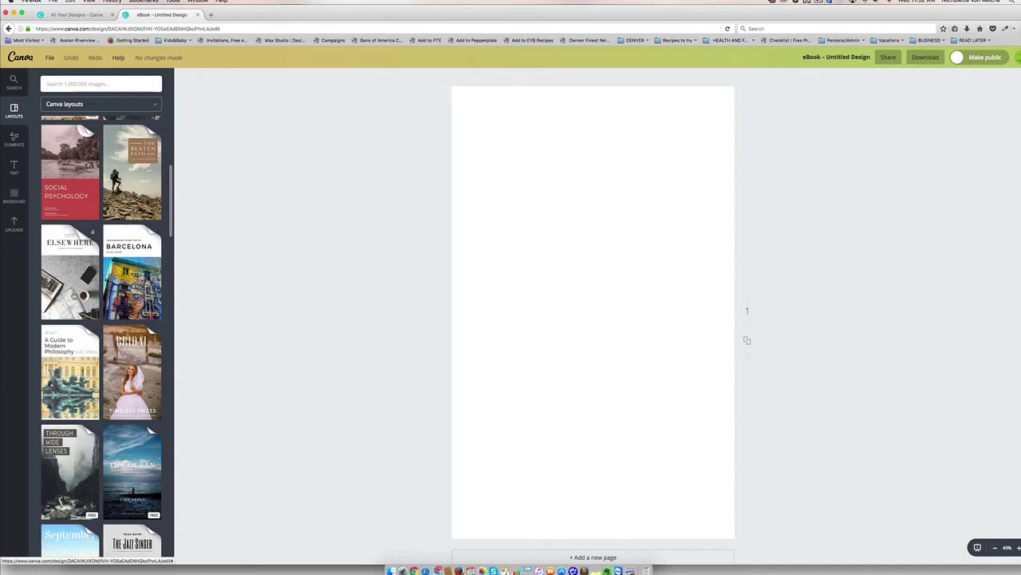
# Try the Elsewhere PEOPLE cover, then use the Wedding Magazine BRIDAL cover for page 1
pyautogui.click(73, 283)
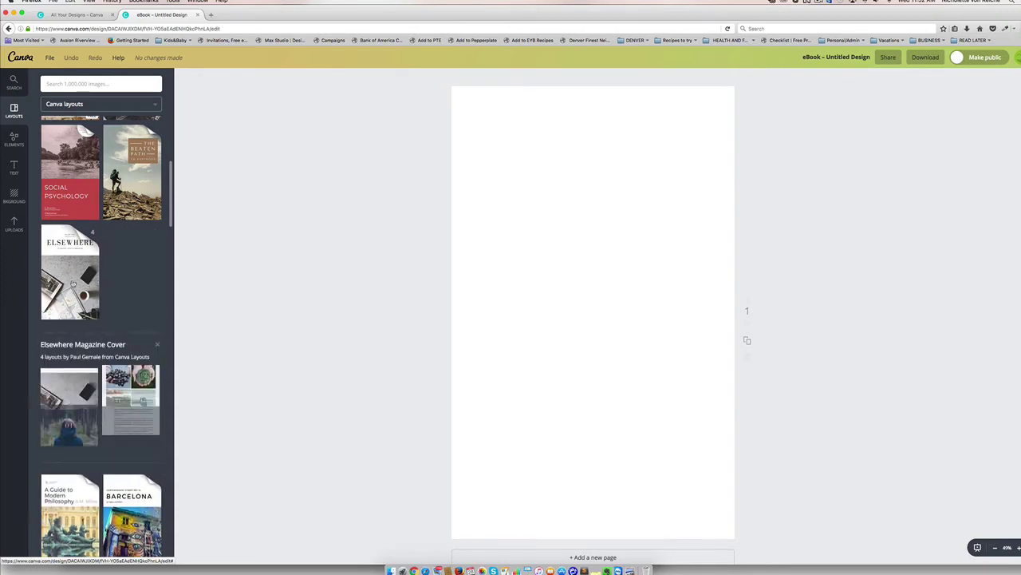
pyautogui.scroll(-4, 101, 336)
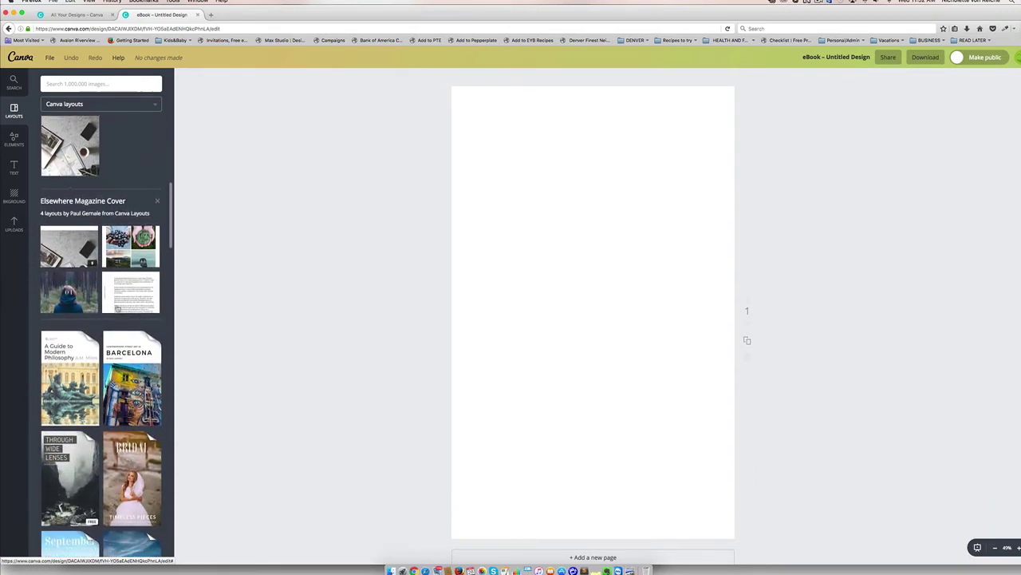
pyautogui.scroll(-6, 73, 162)
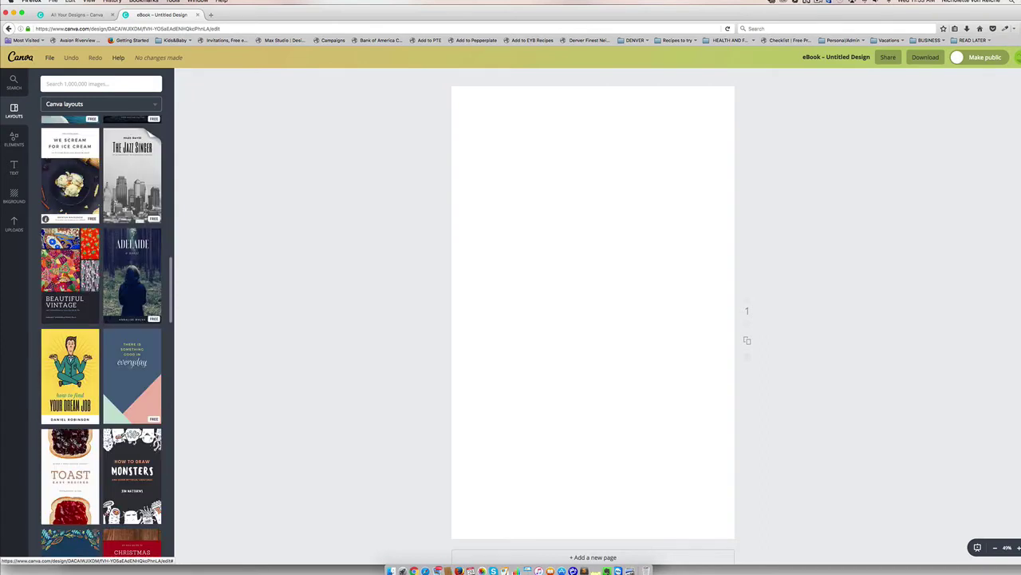
pyautogui.scroll(-10, 72, 199)
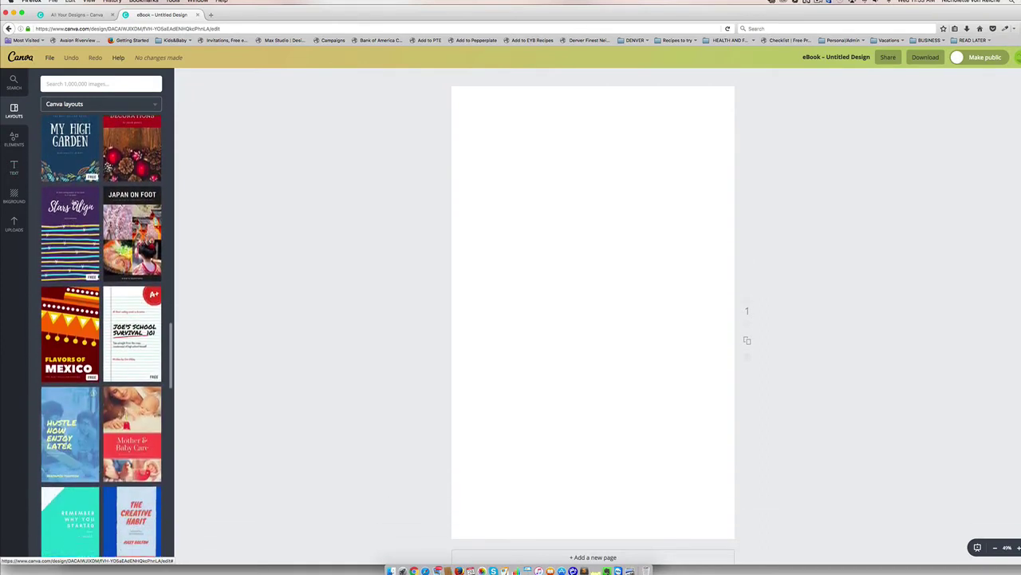
pyautogui.scroll(15, 74, 202)
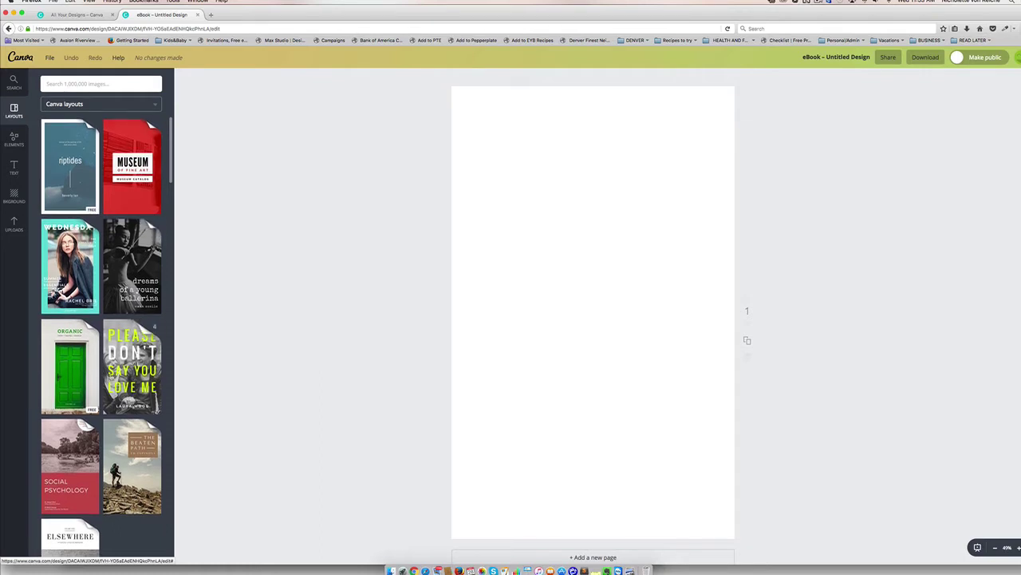
pyautogui.click(79, 538)
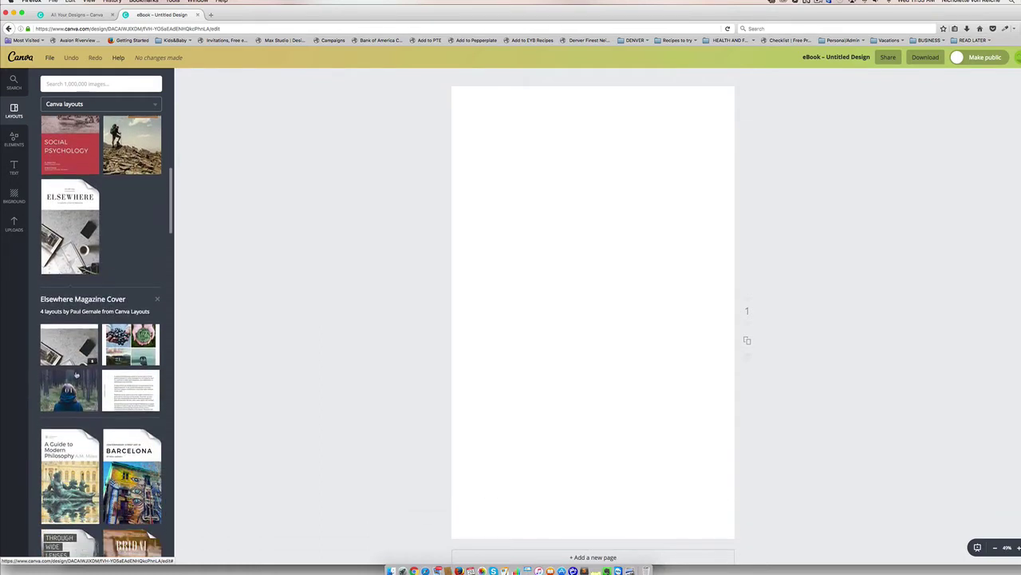
pyautogui.click(79, 374)
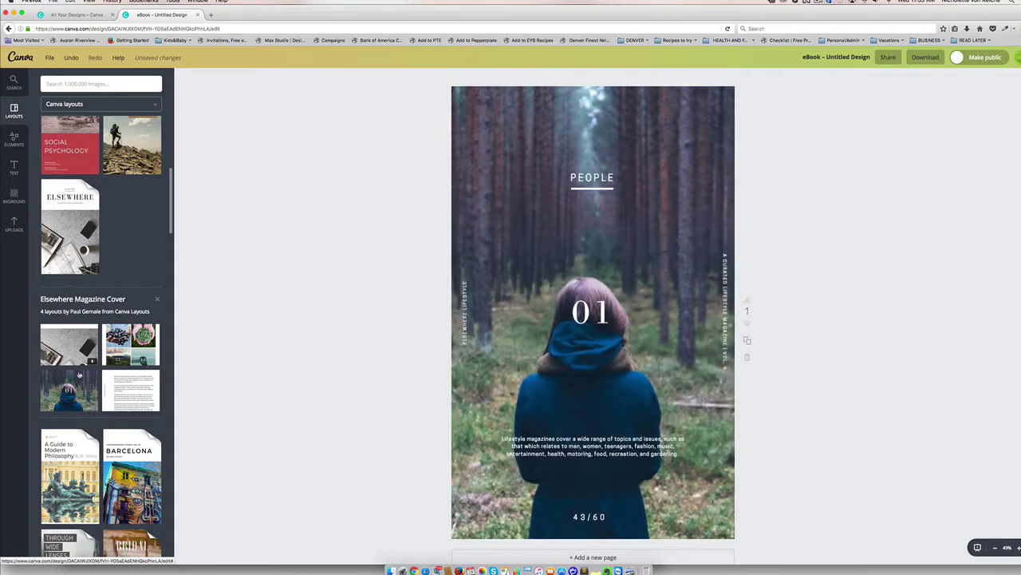
pyautogui.scroll(-5, 79, 374)
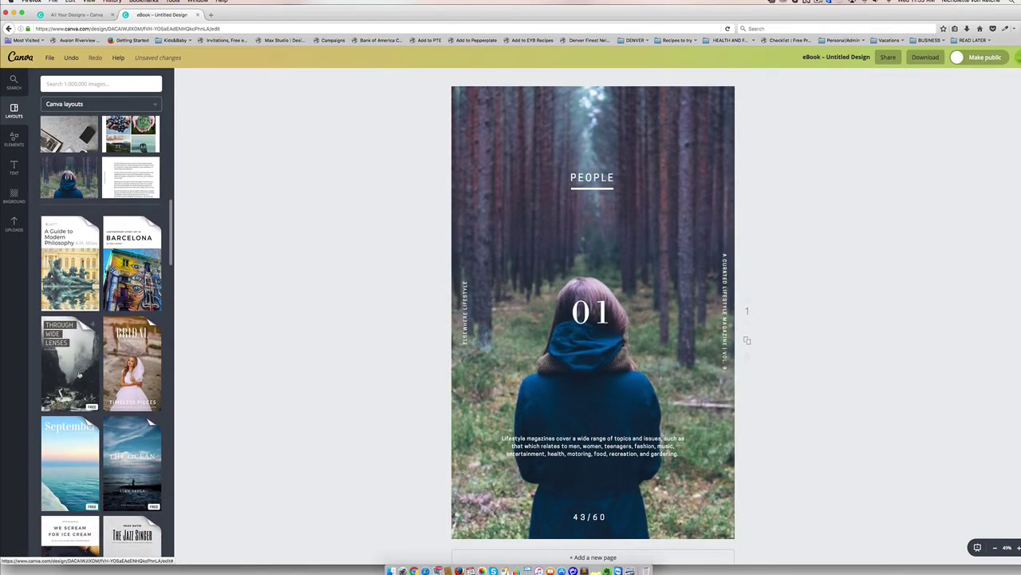
pyautogui.click(131, 363)
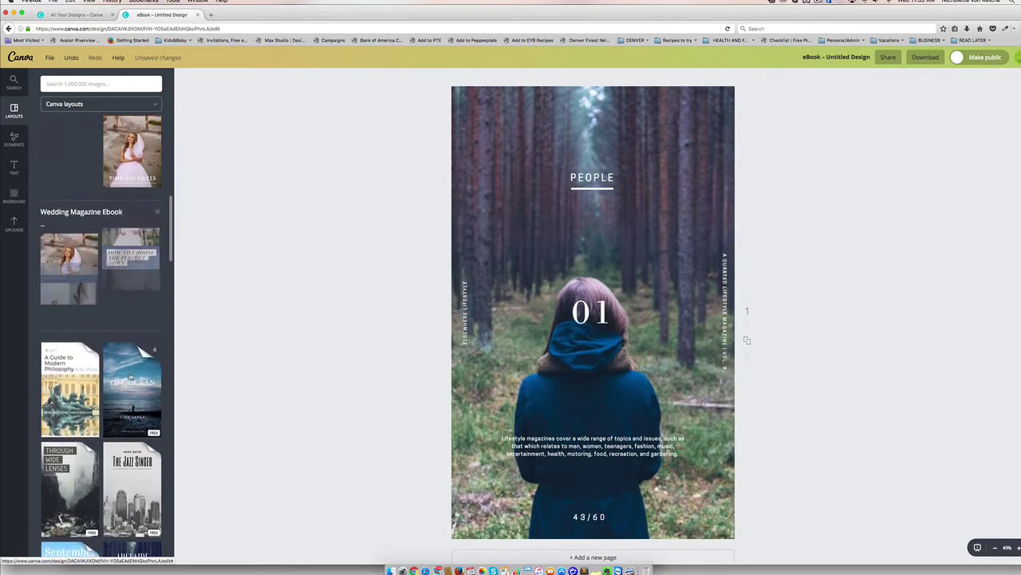
pyautogui.click(73, 295)
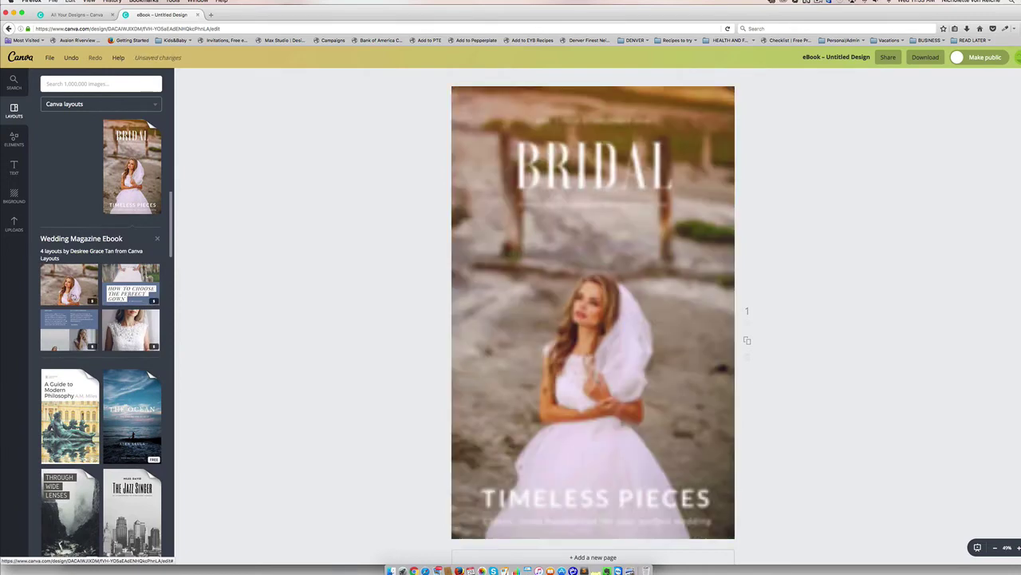
pyautogui.scroll(-1, 355, 338)
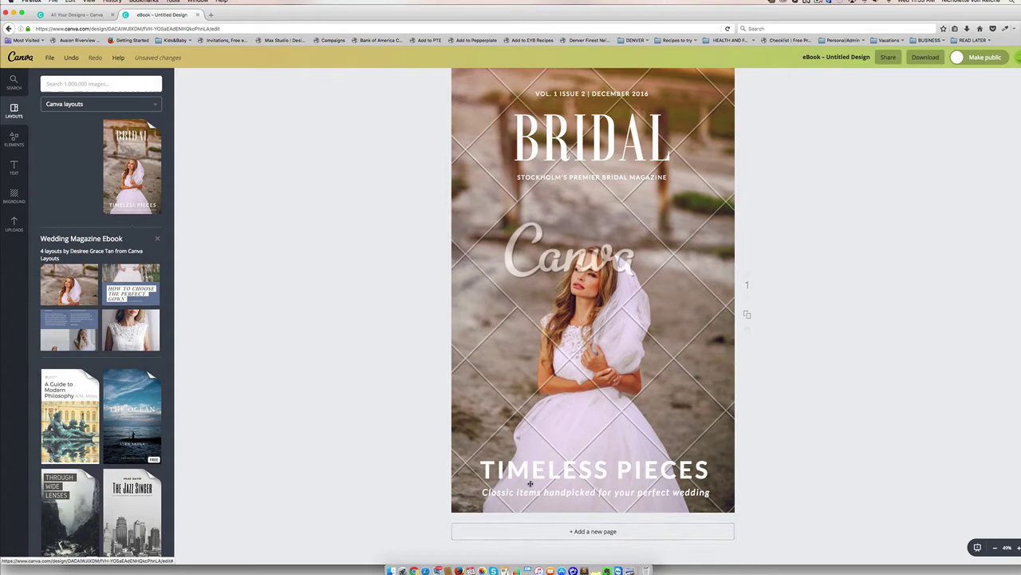
# Add pages 2–4 with the gown article, text-and-photos and lace-dress portrait layouts
pyautogui.click(561, 537)
pyautogui.click(147, 284)
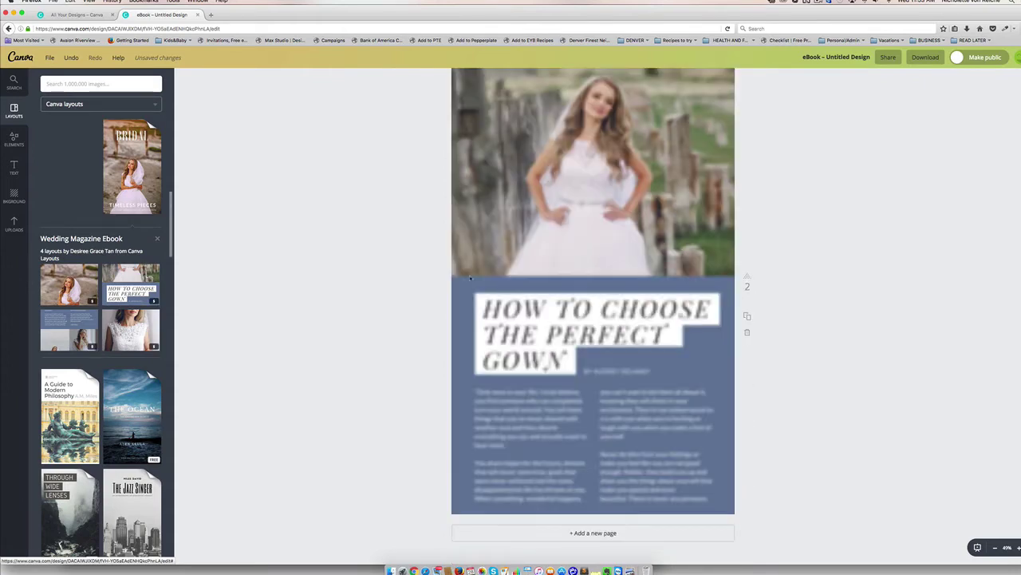
pyautogui.click(606, 532)
pyautogui.click(79, 332)
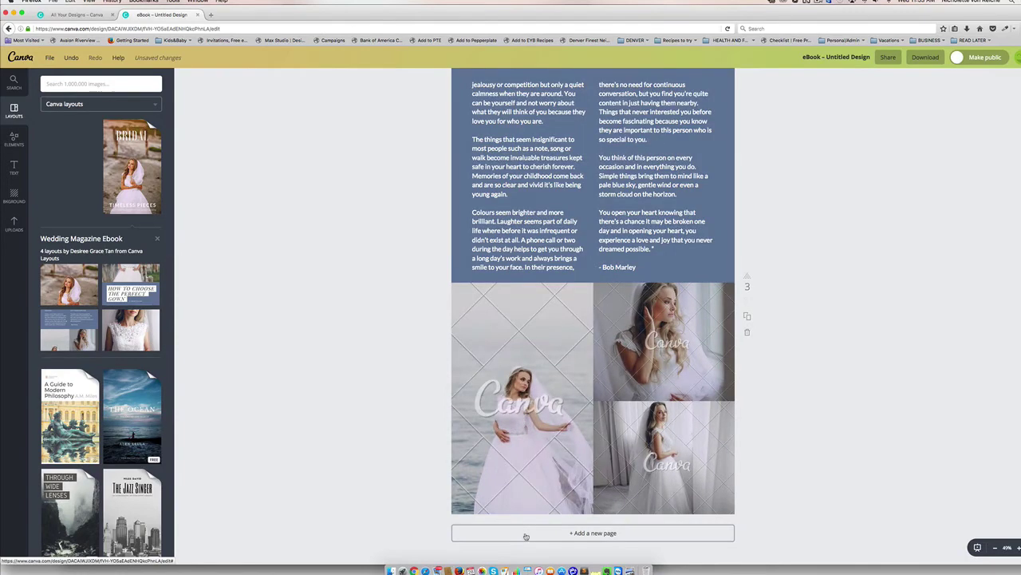
pyautogui.click(525, 536)
pyautogui.click(138, 344)
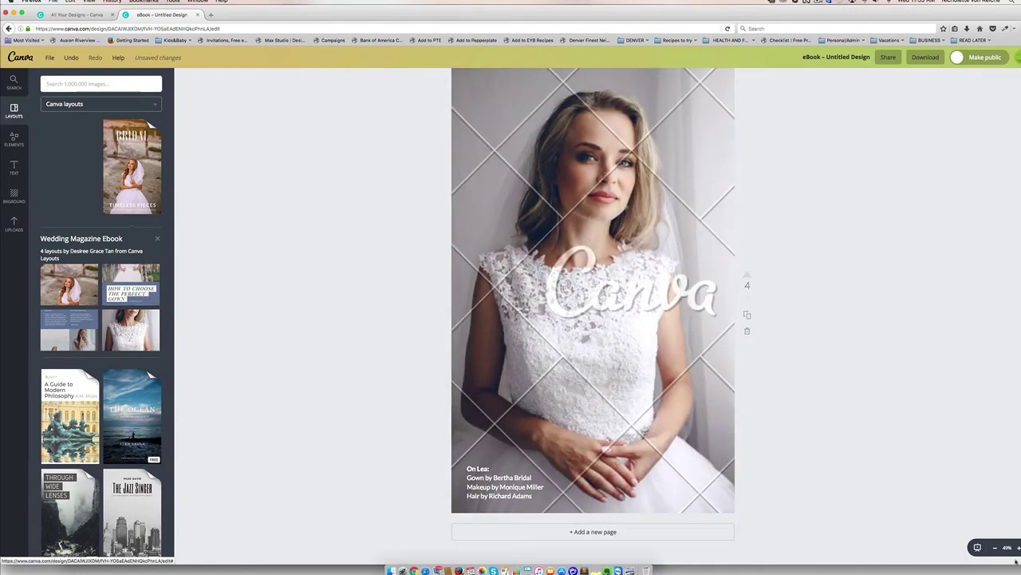
pyautogui.press('super+minus')
pyautogui.scroll(10, 782, 487)
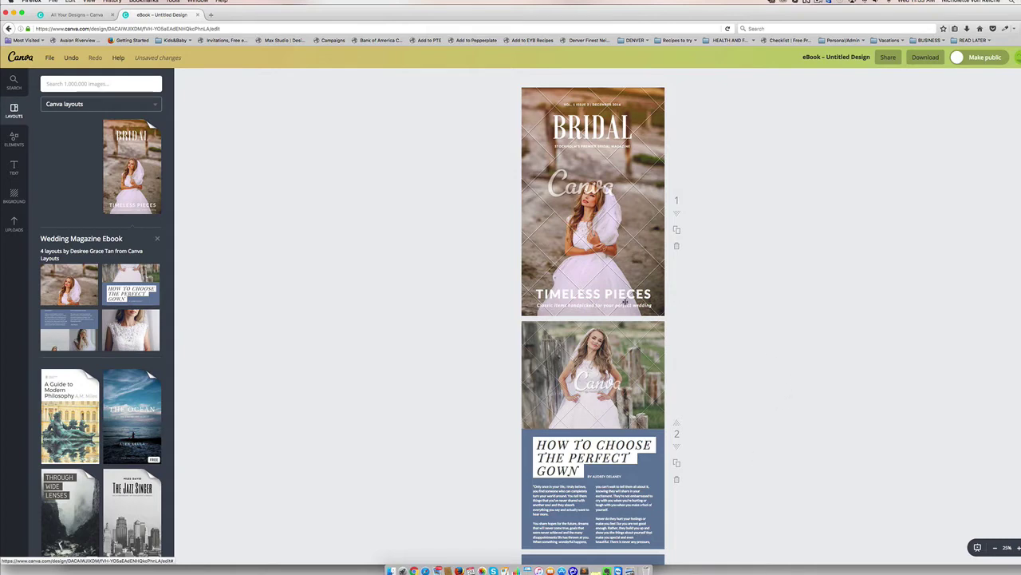
# Swap the cover photo for the uploaded flowers-in-bag image and recolour the BRIDAL title
pyautogui.click(15, 224)
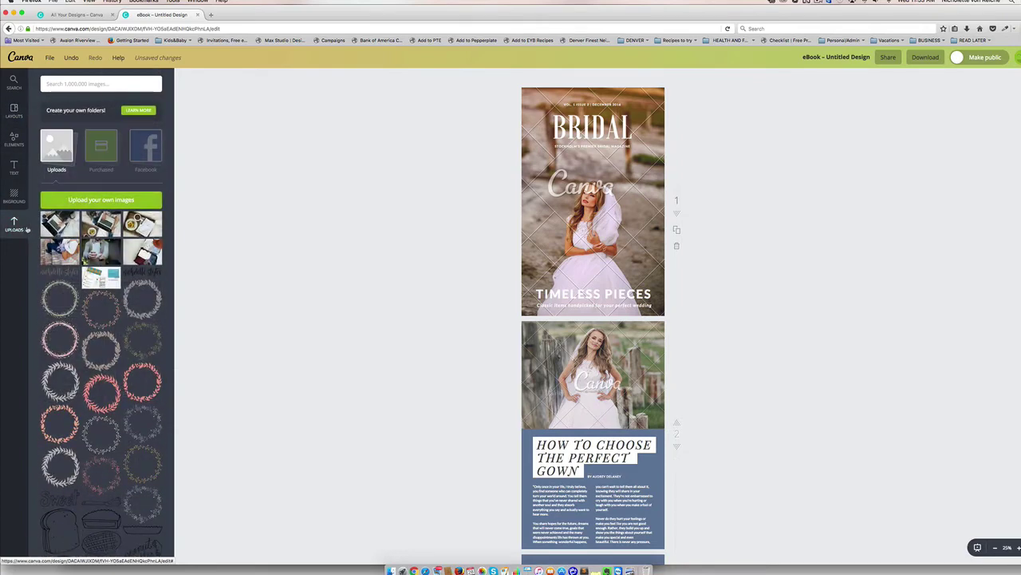
pyautogui.moveTo(100, 252); pyautogui.dragTo(523, 199)
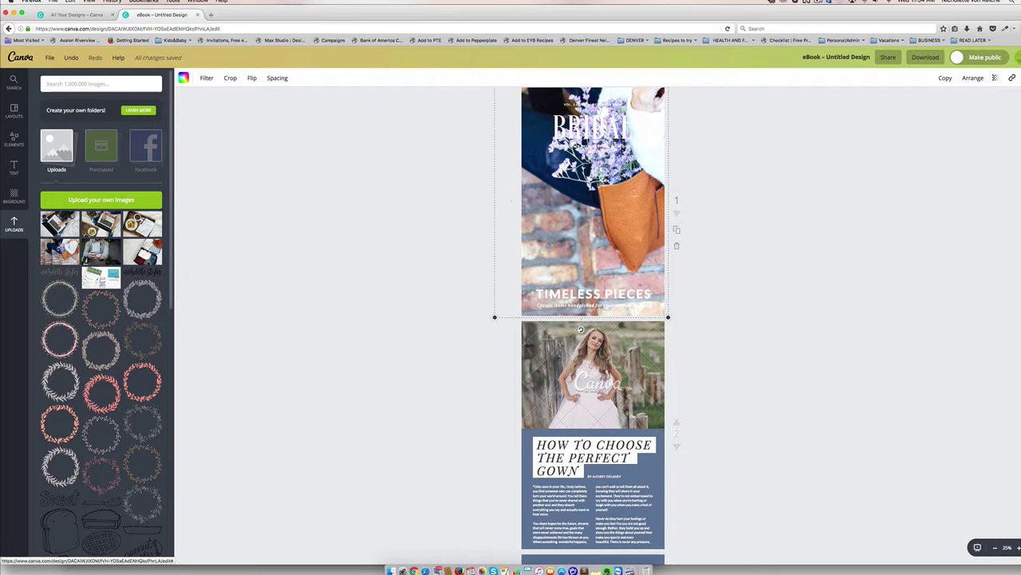
pyautogui.scroll(-5, 102, 319)
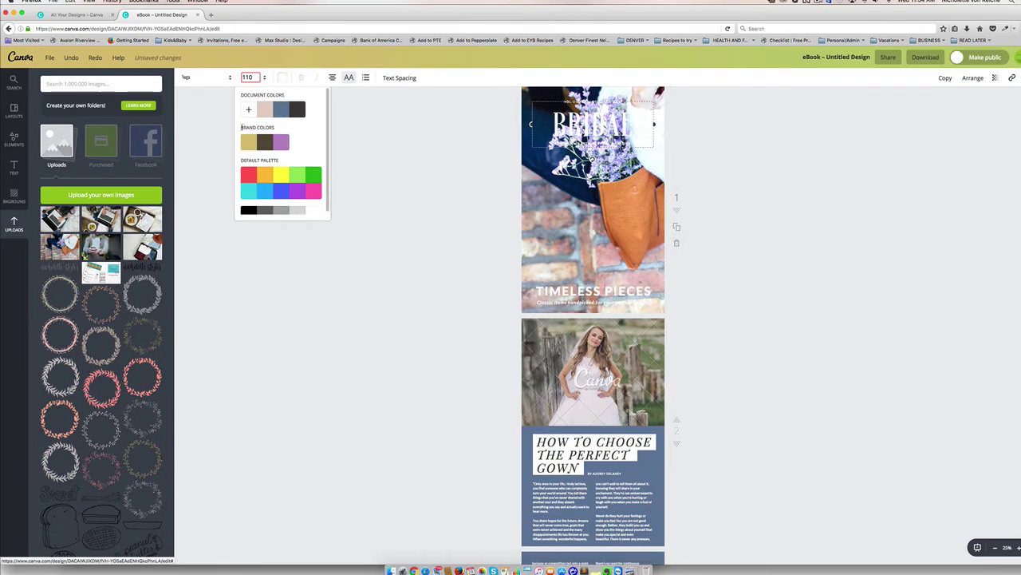
pyautogui.click(284, 143)
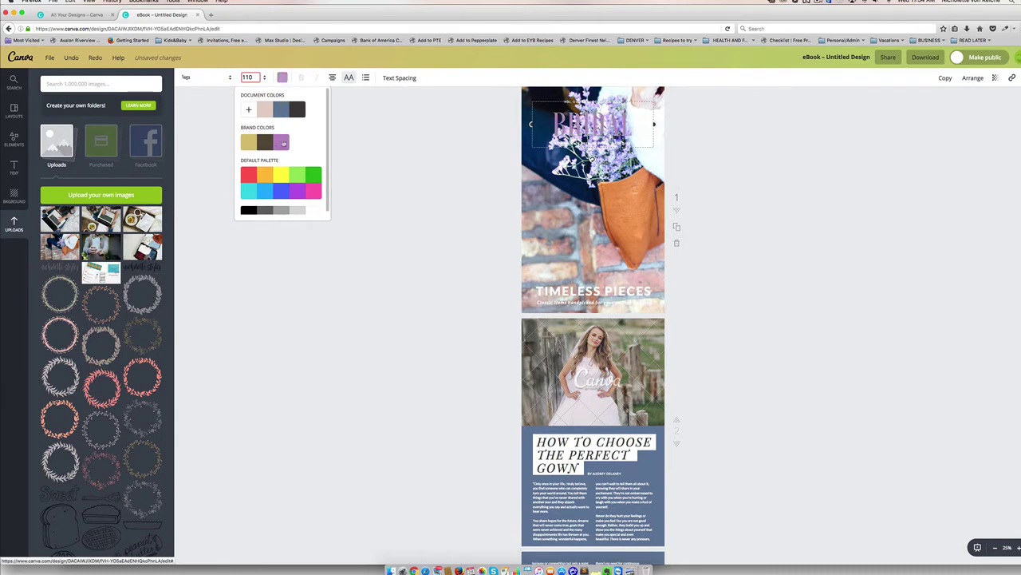
pyautogui.click(250, 143)
pyautogui.click(262, 145)
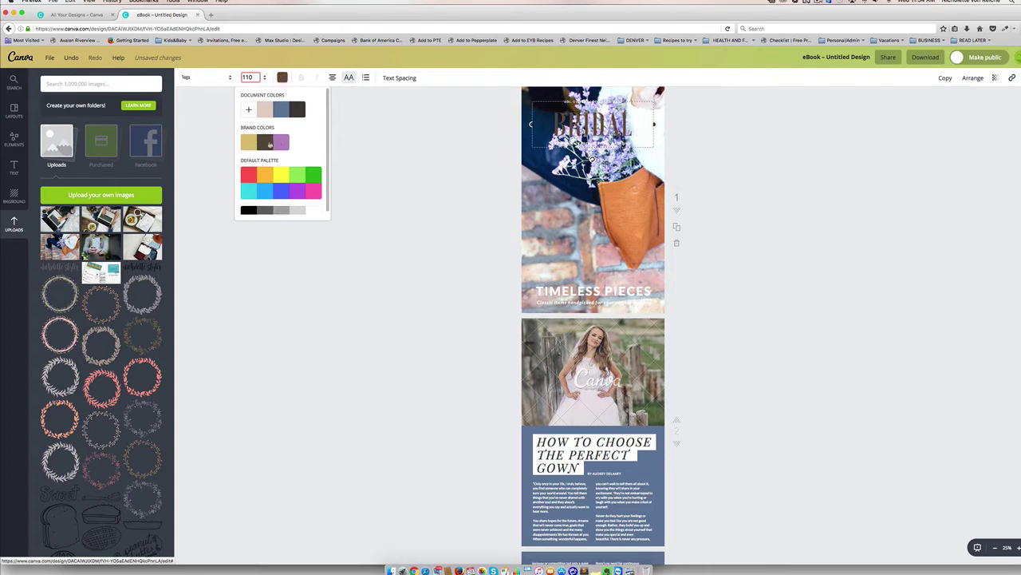
pyautogui.click(332, 333)
# Turn the blue text panels on pages 3 and 2 dark brown
pyautogui.scroll(-5, 333, 333)
pyautogui.click(183, 77)
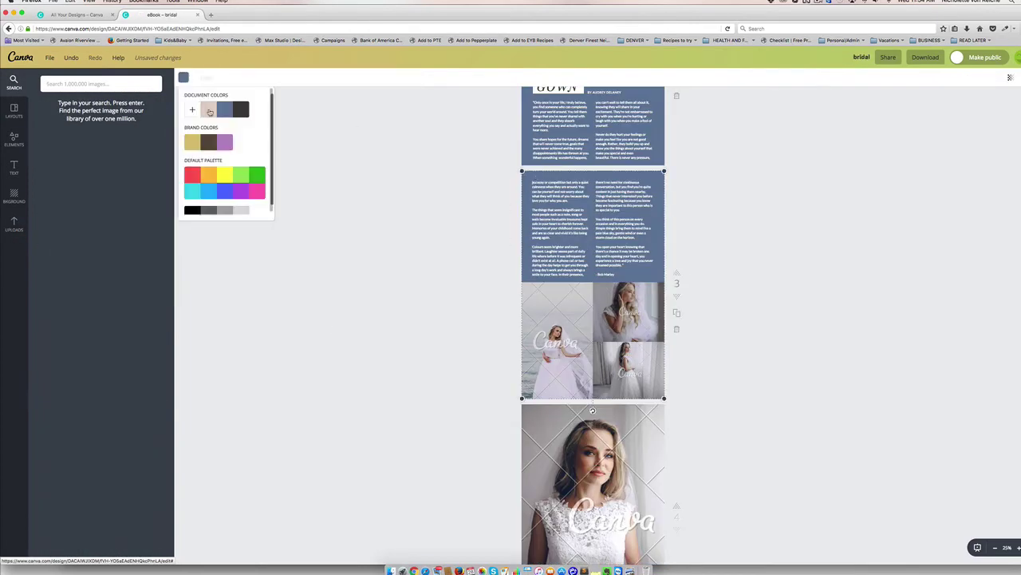
pyautogui.click(190, 142)
pyautogui.click(203, 142)
pyautogui.scroll(4, 380, 183)
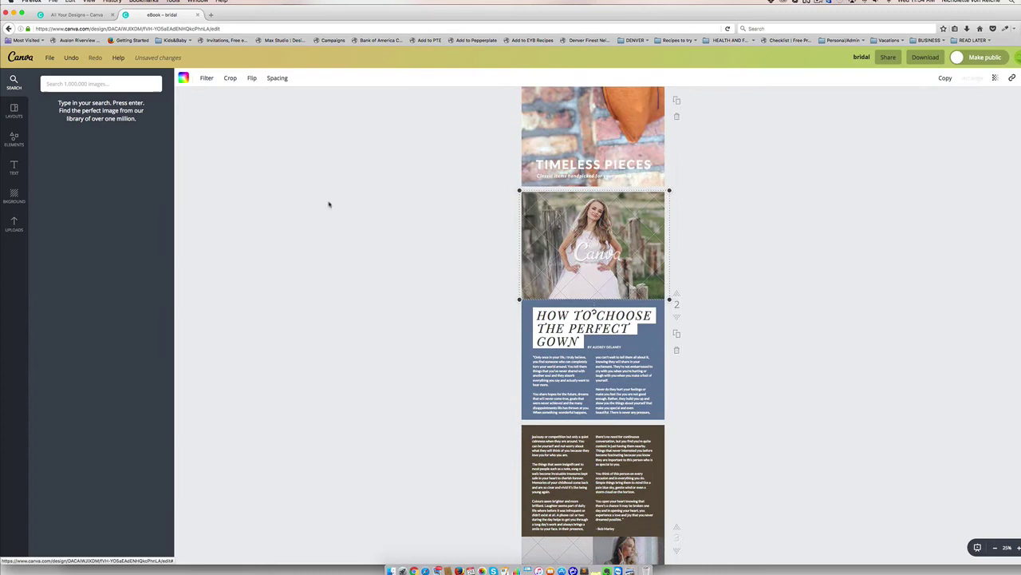
pyautogui.click(183, 77)
pyautogui.click(221, 104)
pyautogui.scroll(3, 365, 214)
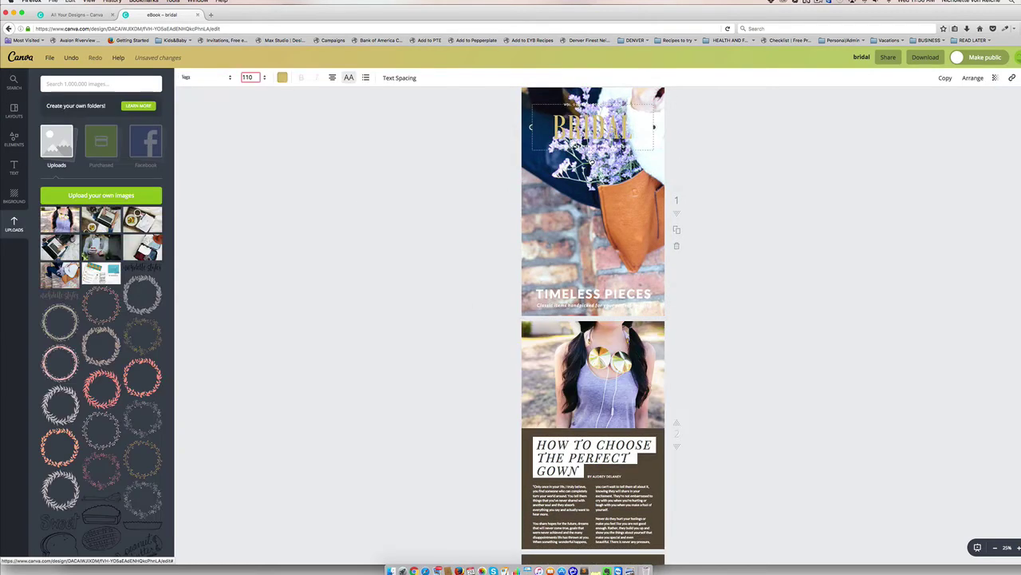
# Give the selected BRIDAL text the Montserrat Light font at size 104
pyautogui.moveTo(532, 126); pyautogui.dragTo(642, 129)
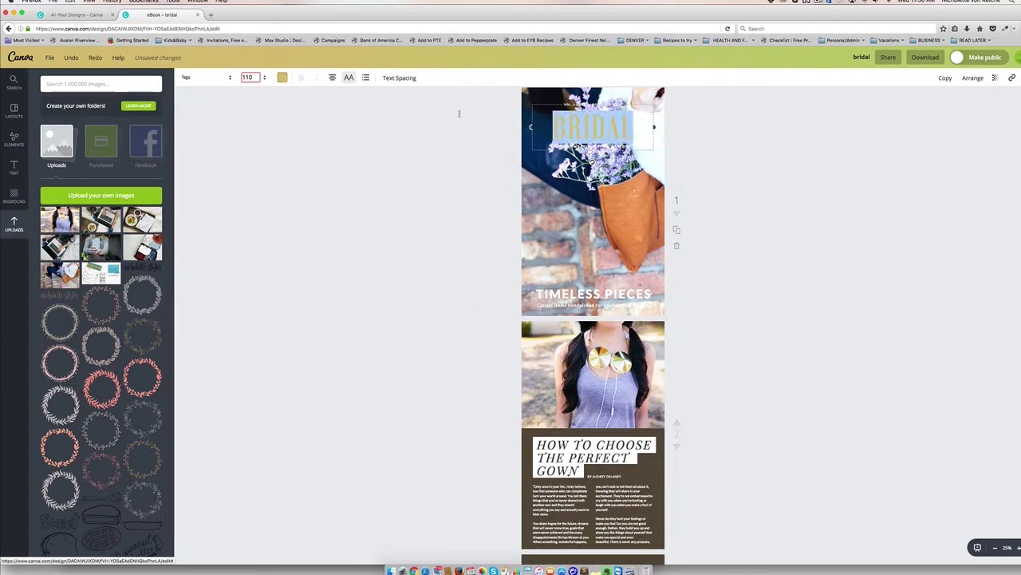
pyautogui.click(186, 79)
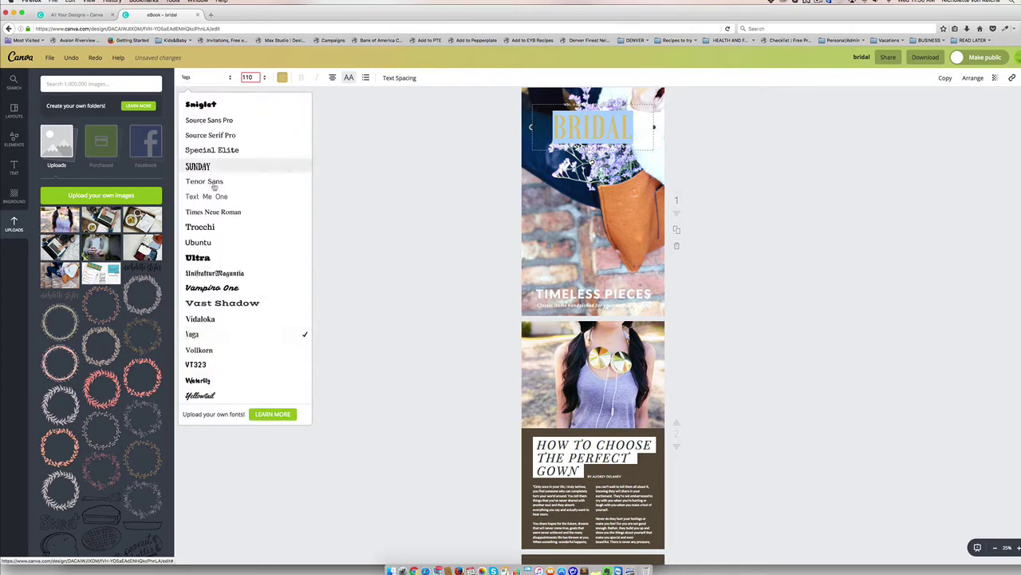
pyautogui.scroll(15, 215, 237)
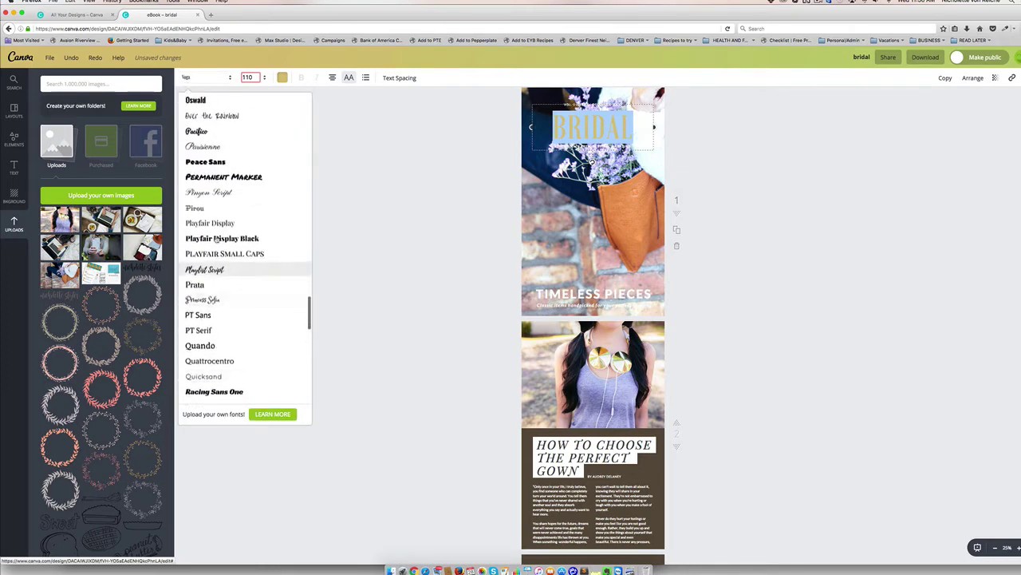
pyautogui.scroll(3, 216, 241)
pyautogui.scroll(12, 215, 240)
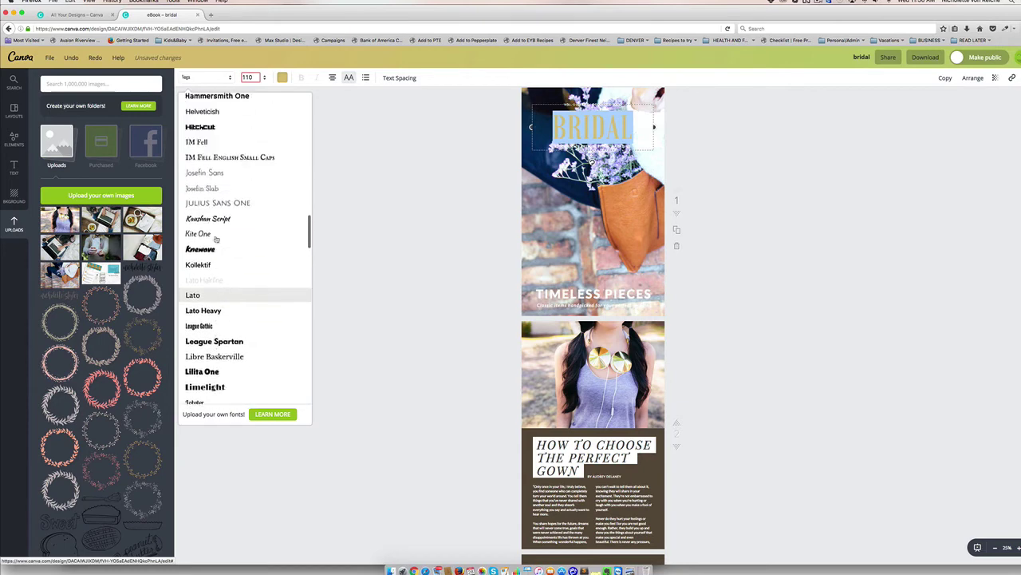
pyautogui.scroll(20, 215, 239)
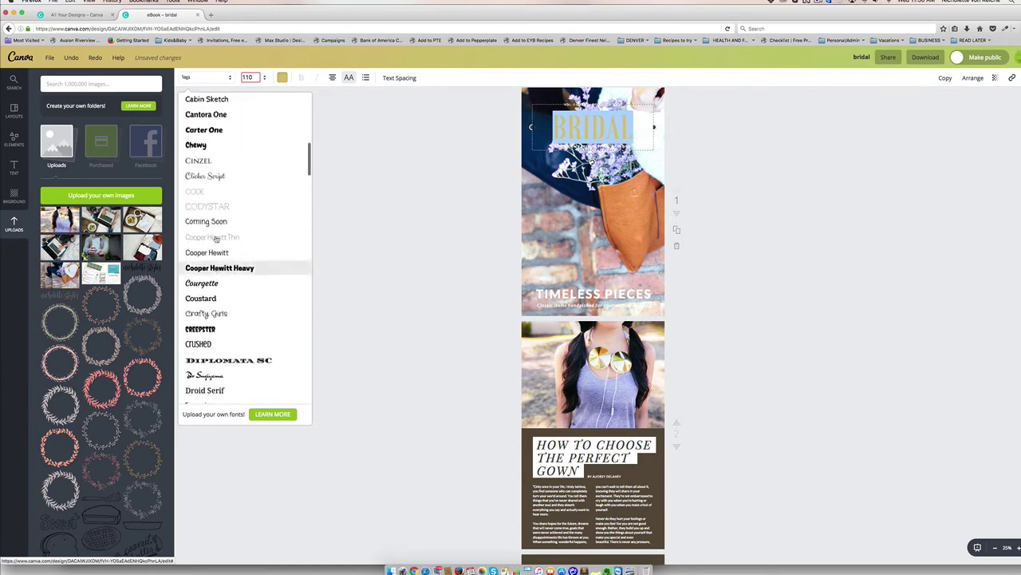
pyautogui.scroll(-10, 215, 238)
pyautogui.scroll(-15, 215, 239)
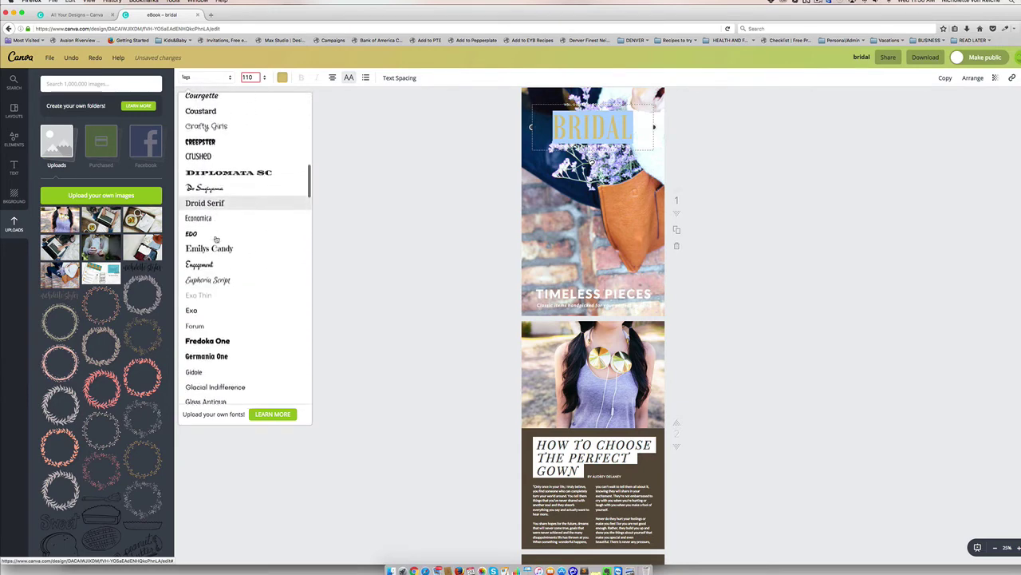
pyautogui.click(217, 241)
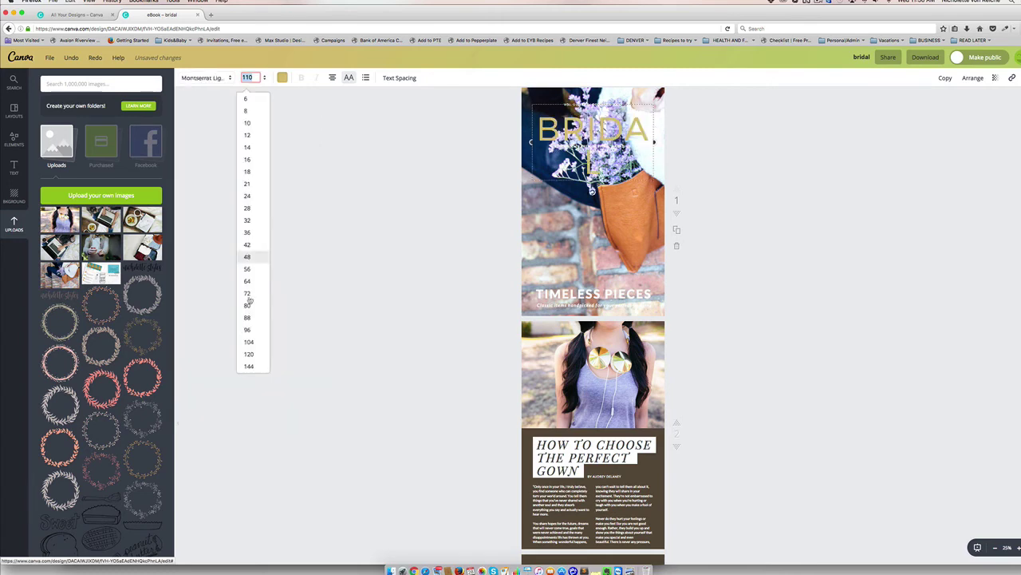
pyautogui.click(249, 341)
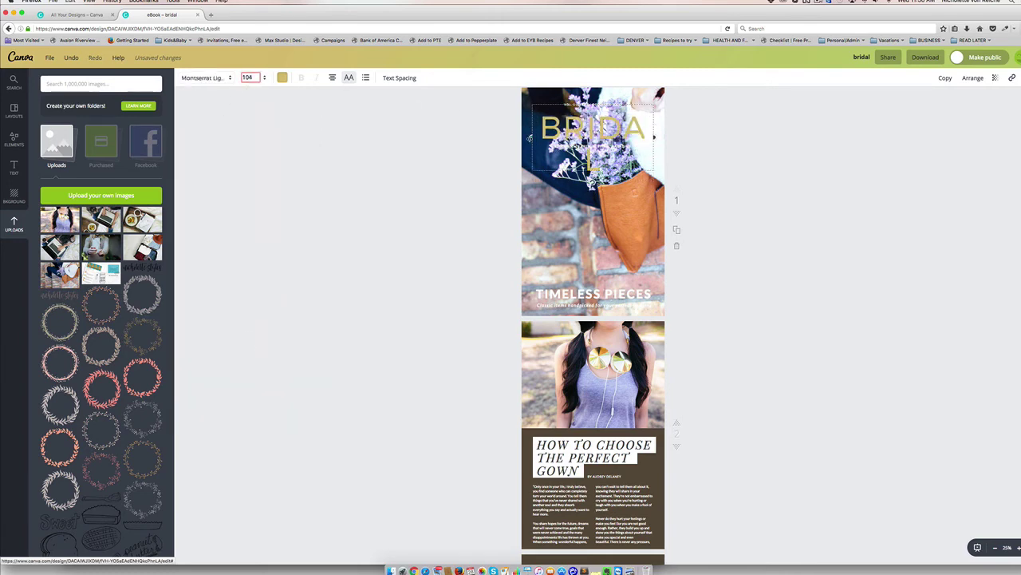
# Widen the BRIDAL title and fill the grid with the clothing, phone selfie and laptop photos
pyautogui.moveTo(529, 138); pyautogui.dragTo(519, 137)
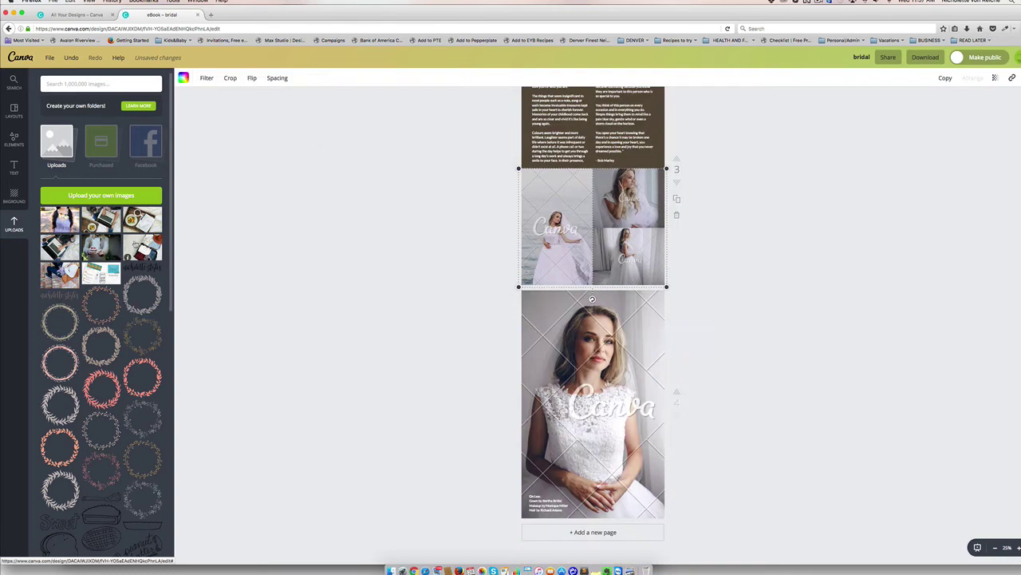
pyautogui.moveTo(128, 255); pyautogui.dragTo(557, 225)
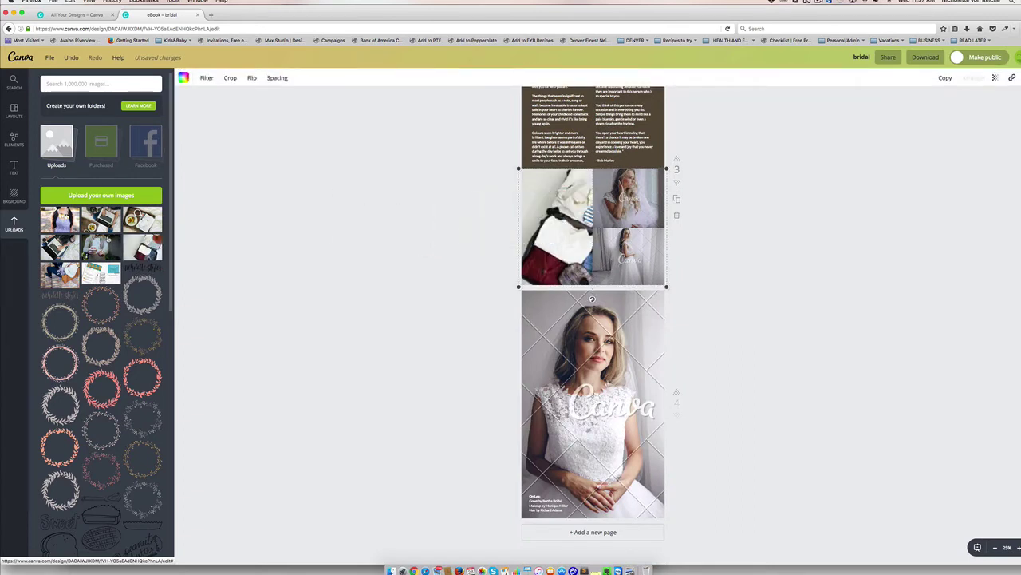
pyautogui.moveTo(111, 239); pyautogui.dragTo(628, 199)
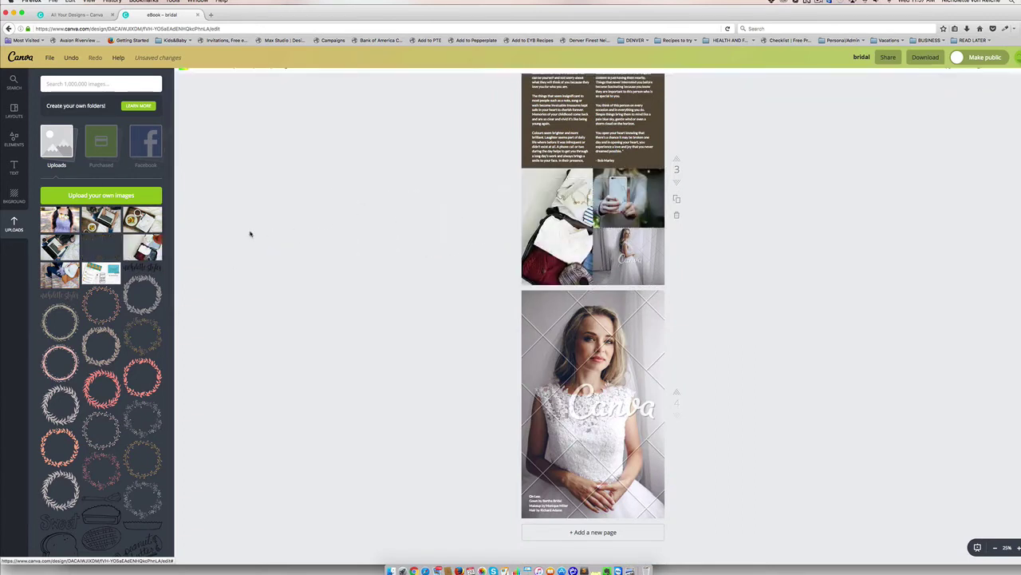
pyautogui.moveTo(122, 225); pyautogui.dragTo(628, 255)
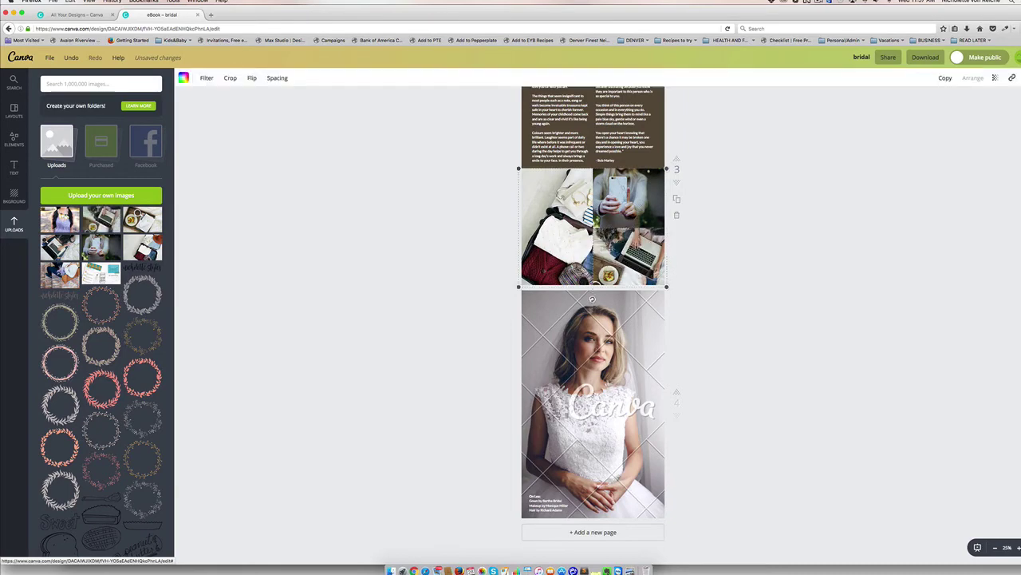
# Move the photo-grid page after the bride portrait page
pyautogui.scroll(3, 462, 263)
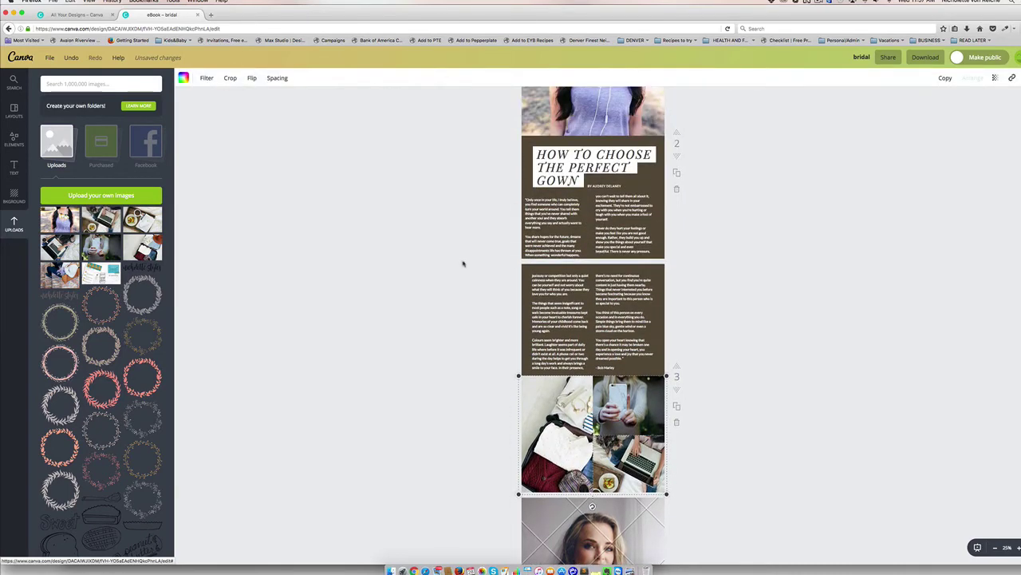
pyautogui.scroll(2, 762, 229)
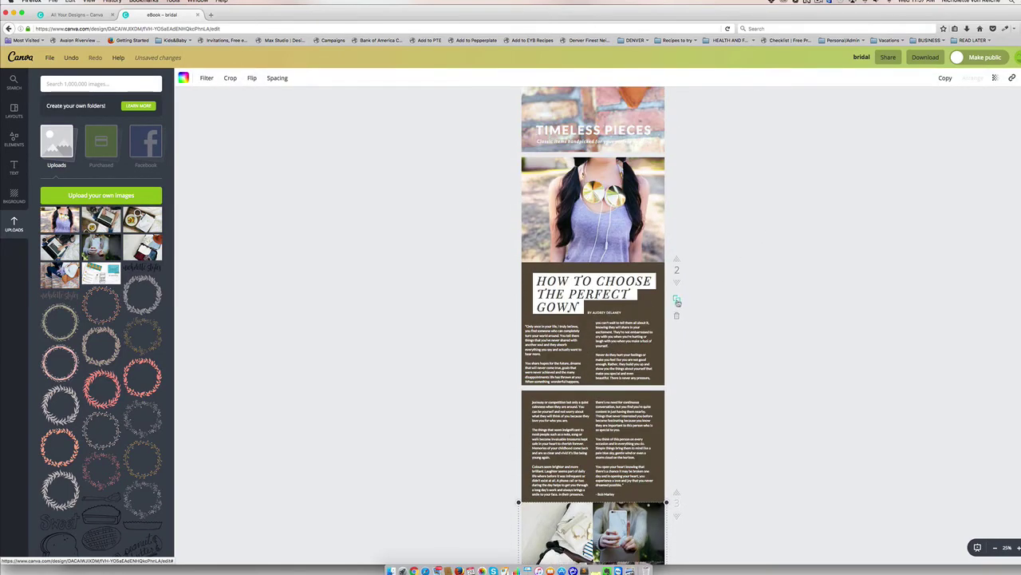
pyautogui.scroll(-3, 687, 238)
pyautogui.scroll(2, 687, 238)
pyautogui.scroll(-2, 687, 239)
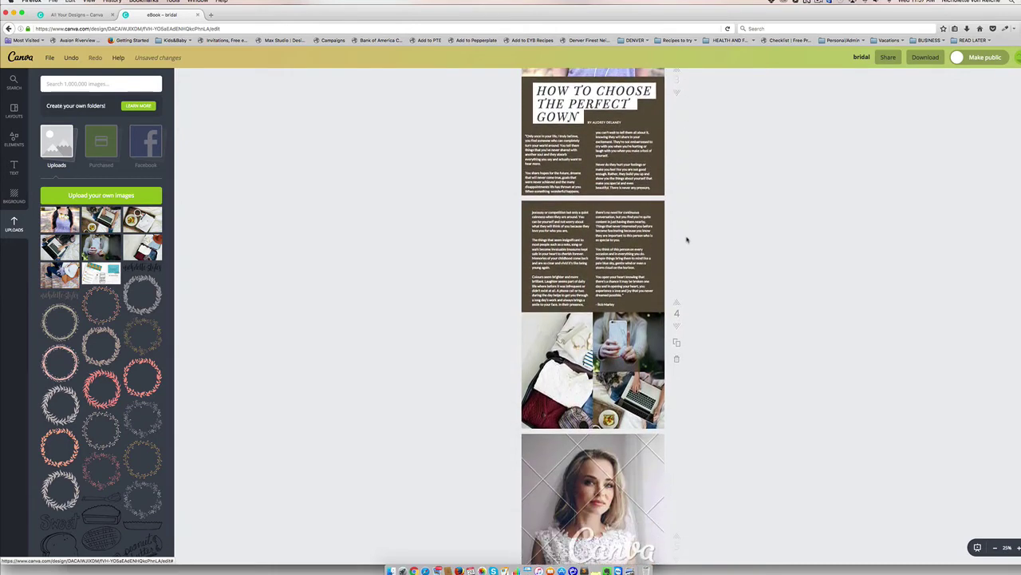
pyautogui.click(675, 327)
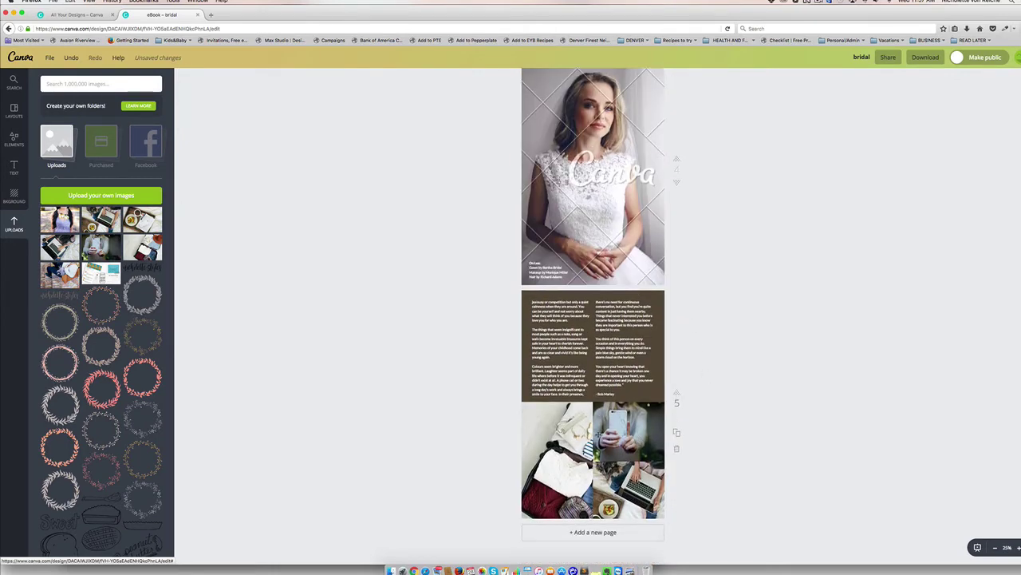
# On page 5, move the photo grid to the top with both text columns below
pyautogui.moveTo(453, 438); pyautogui.dragTo(710, 511)
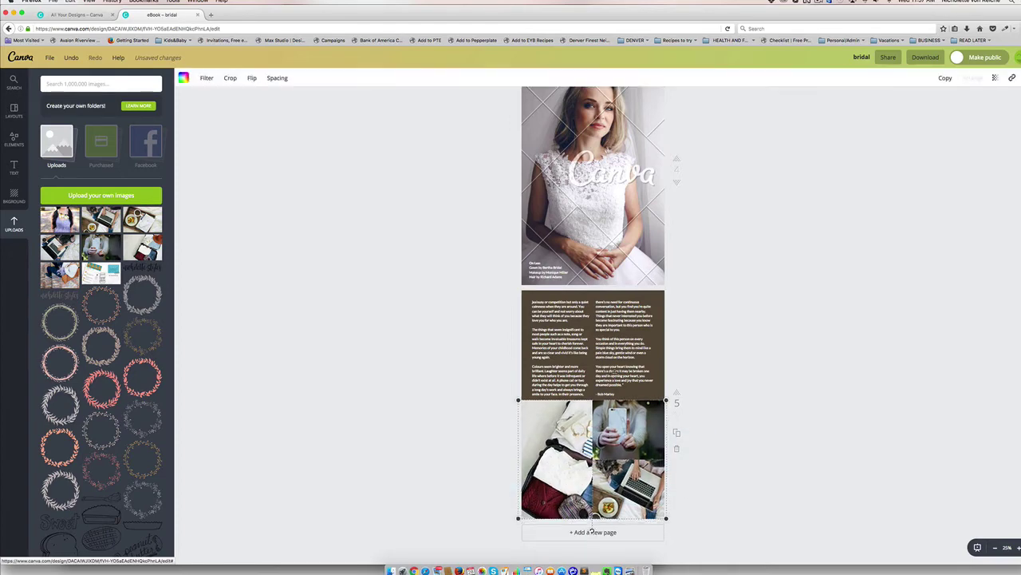
pyautogui.moveTo(593, 461); pyautogui.dragTo(597, 315)
pyautogui.moveTo(597, 388); pyautogui.dragTo(598, 503)
pyautogui.moveTo(614, 374); pyautogui.dragTo(613, 486)
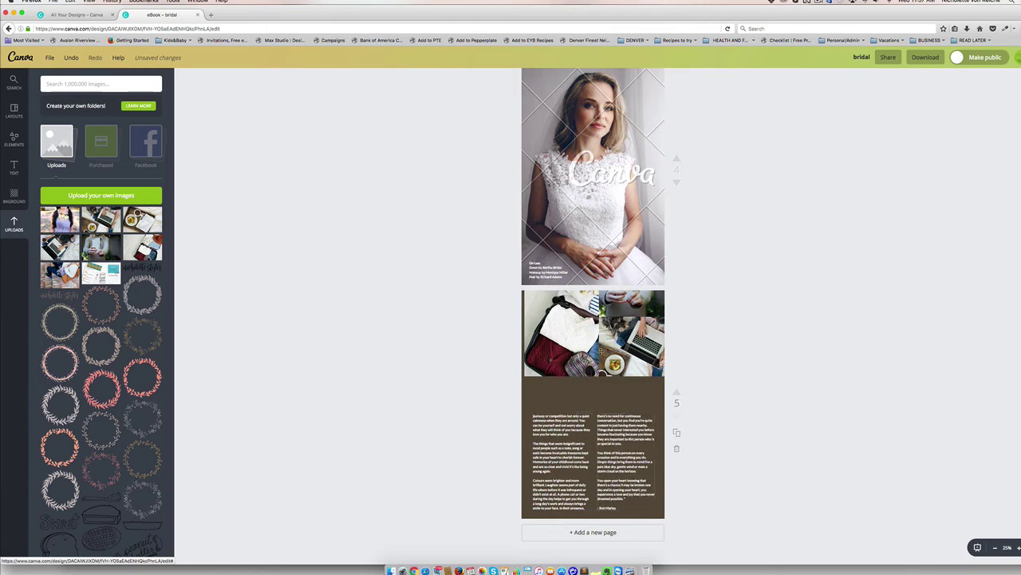
pyautogui.scroll(15, 793, 376)
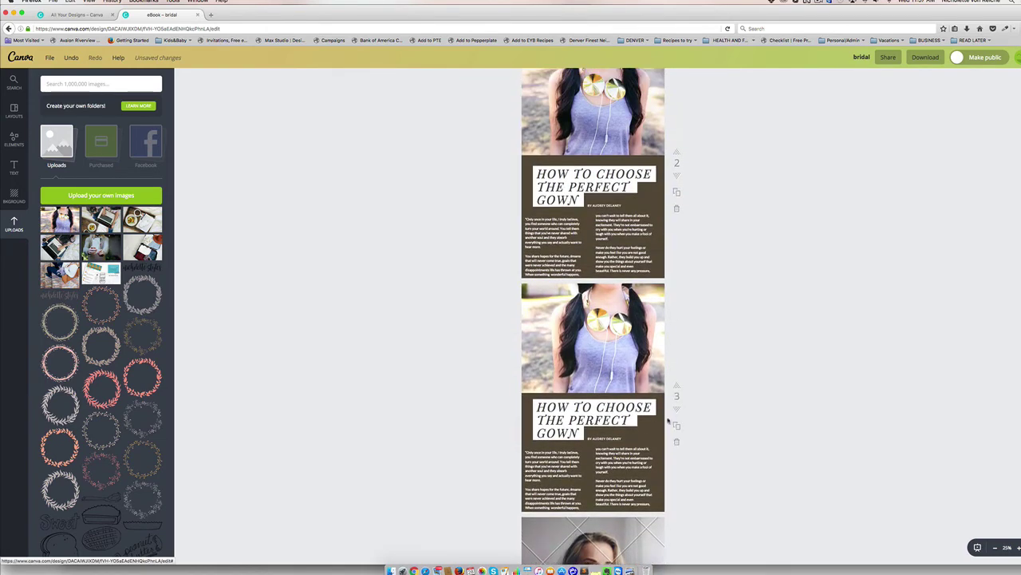
# On page 3, move the article text to the top and the photo to the bottom half
pyautogui.moveTo(487, 396); pyautogui.dragTo(741, 514)
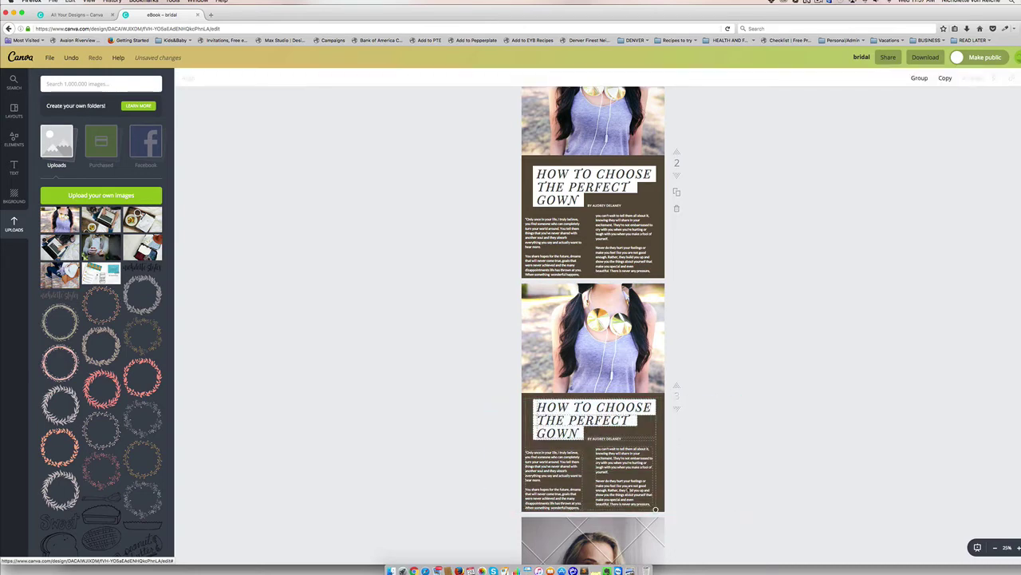
pyautogui.moveTo(563, 435); pyautogui.dragTo(565, 319)
pyautogui.click(431, 335)
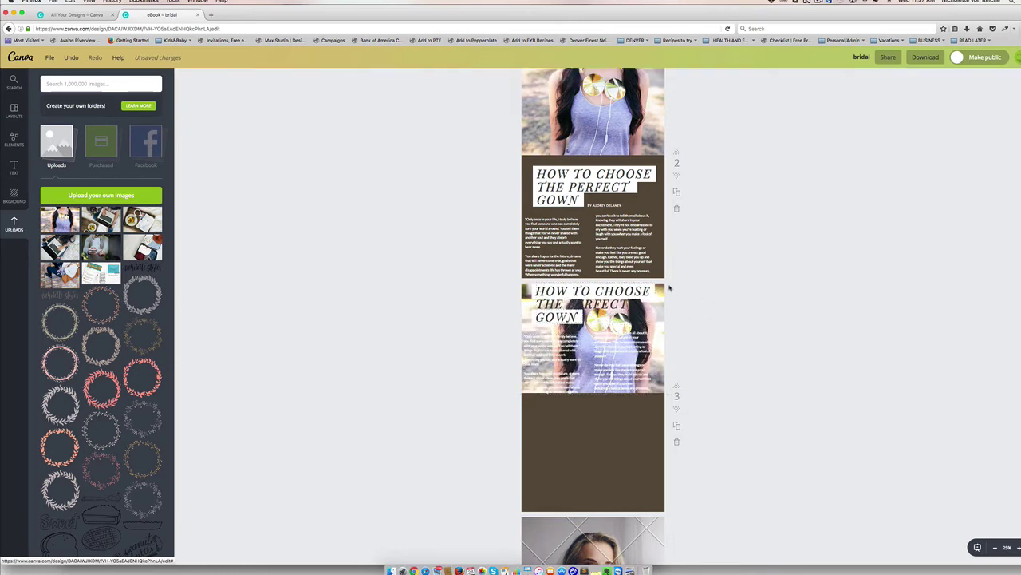
pyautogui.moveTo(663, 291); pyautogui.dragTo(663, 406)
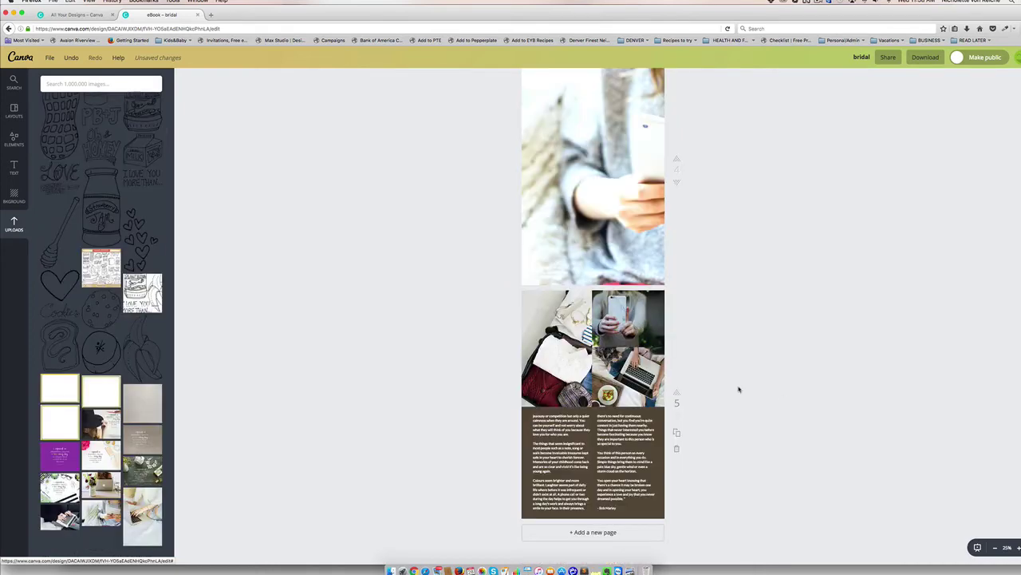
pyautogui.scroll(10, 739, 387)
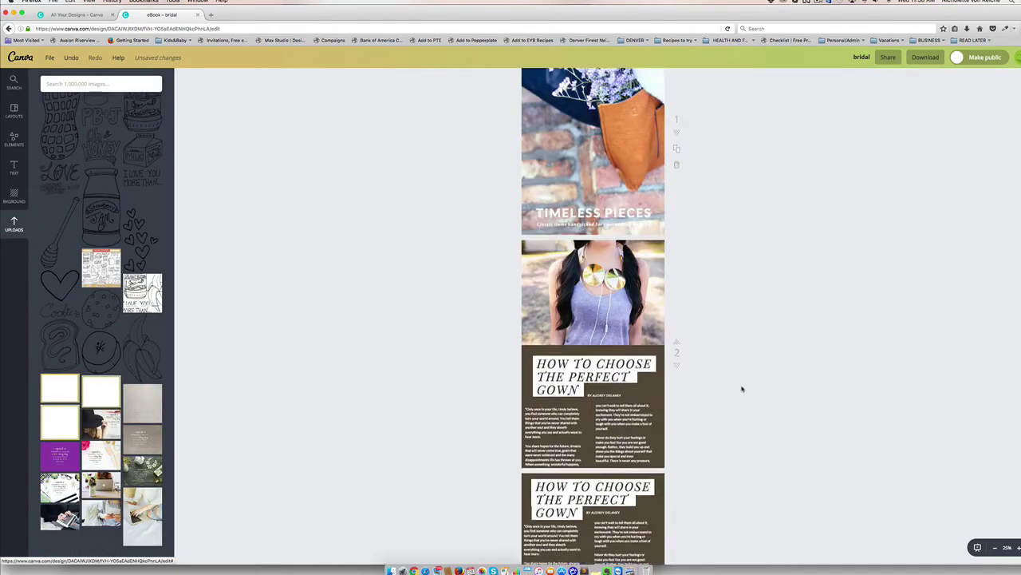
pyautogui.scroll(2, 741, 389)
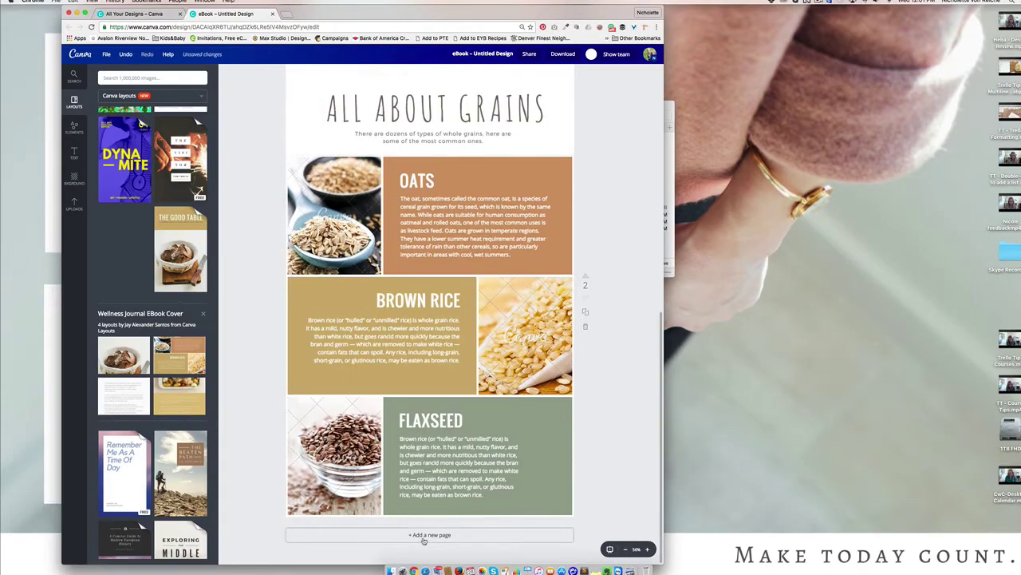
# Add a new page using the Wellness Journal roast-chicken layout and review all pages
pyautogui.click(431, 537)
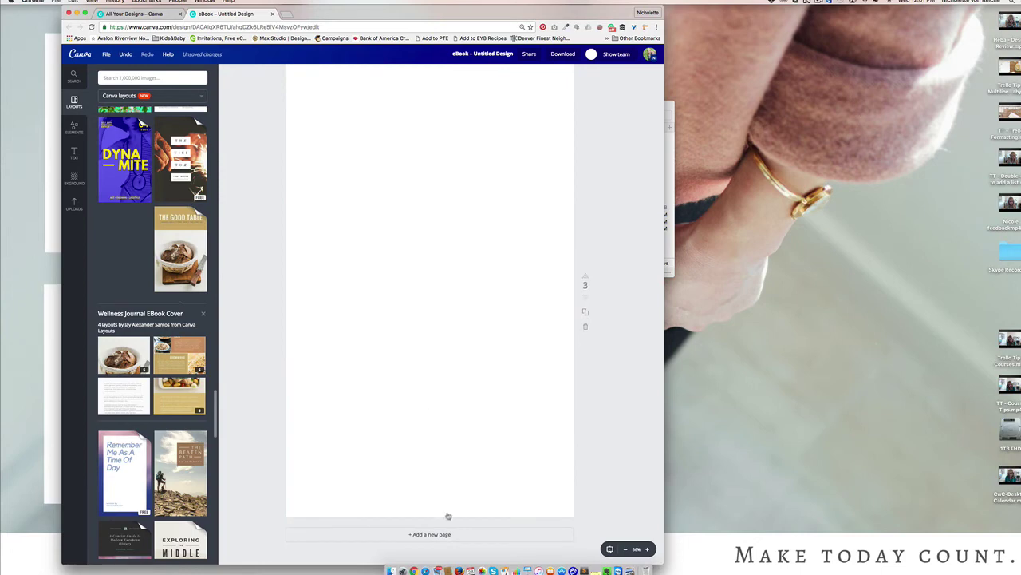
pyautogui.click(431, 534)
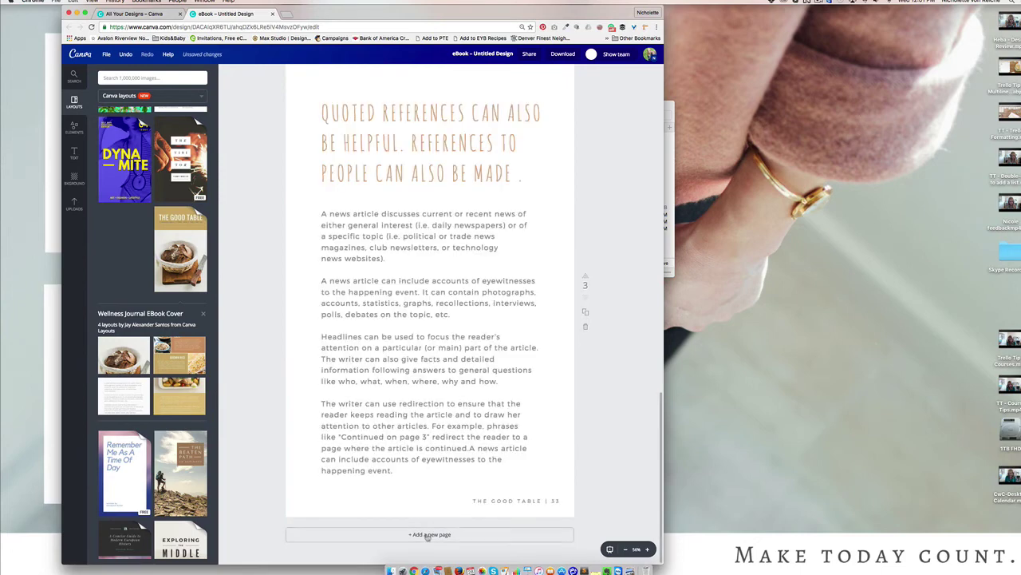
pyautogui.click(186, 410)
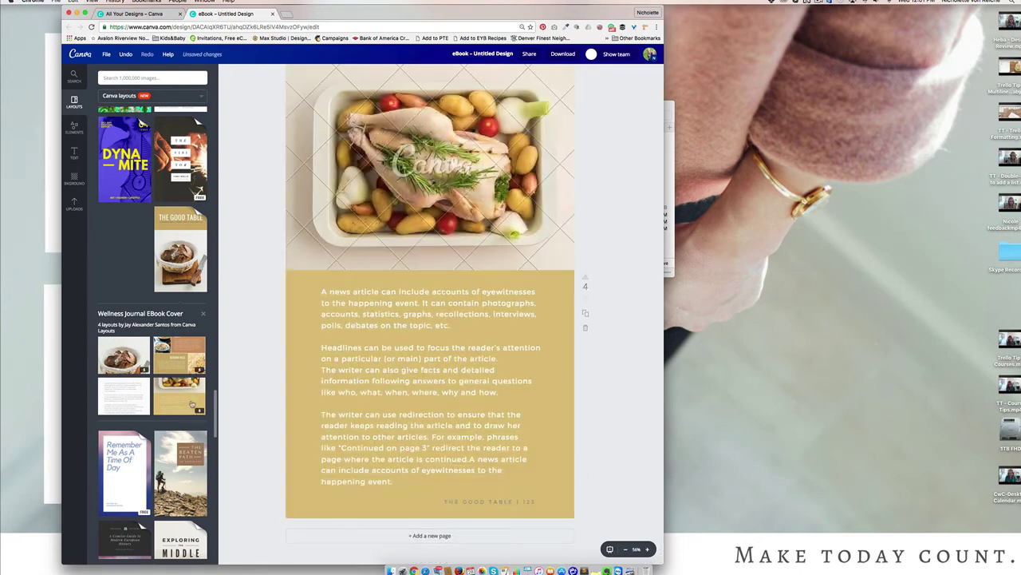
pyautogui.click(626, 549)
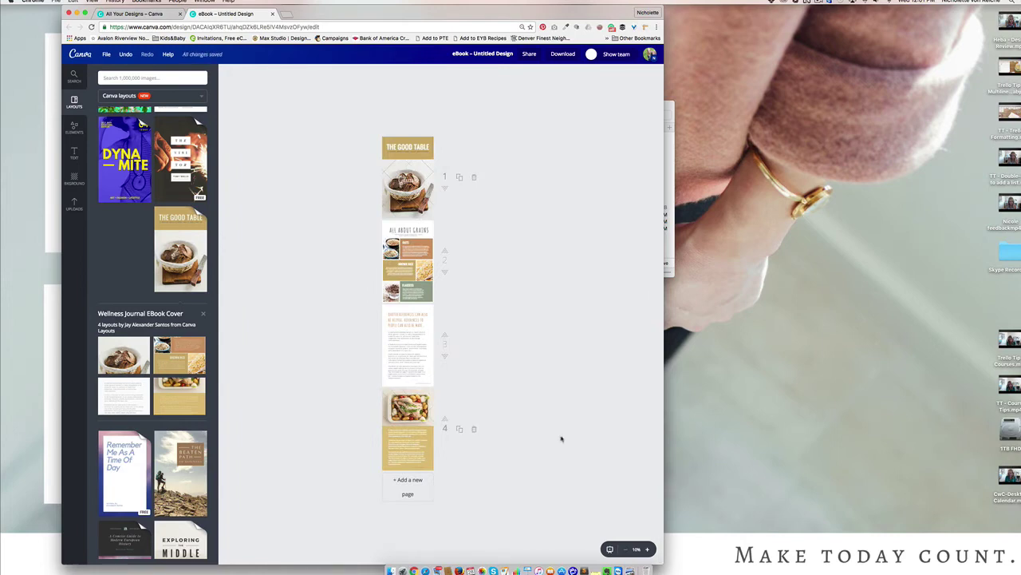
pyautogui.click(648, 549)
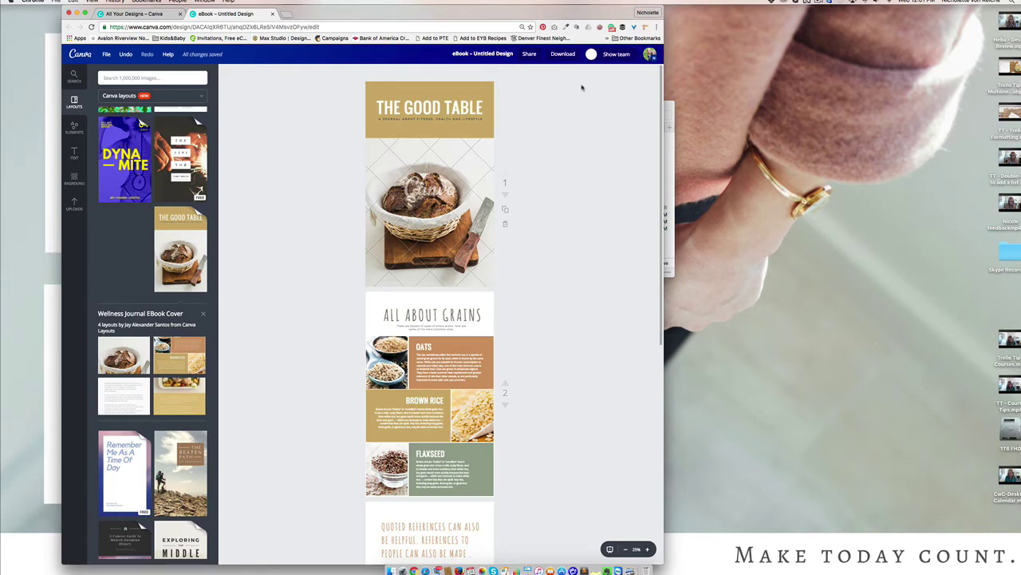
# Download the ebook as a PDF Standard file, choosing the free watermarked draft over buying credits
pyautogui.click(564, 54)
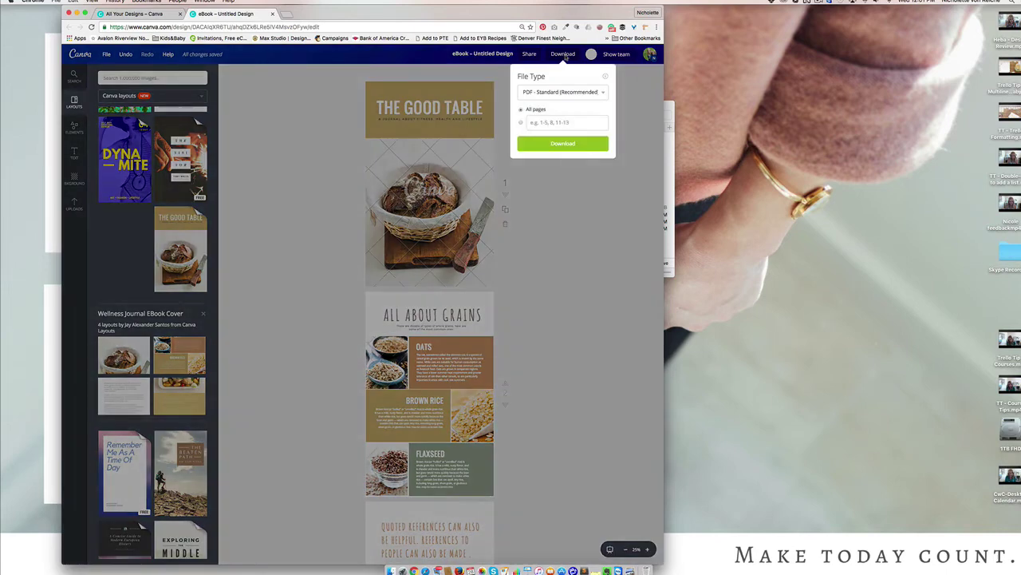
pyautogui.click(561, 143)
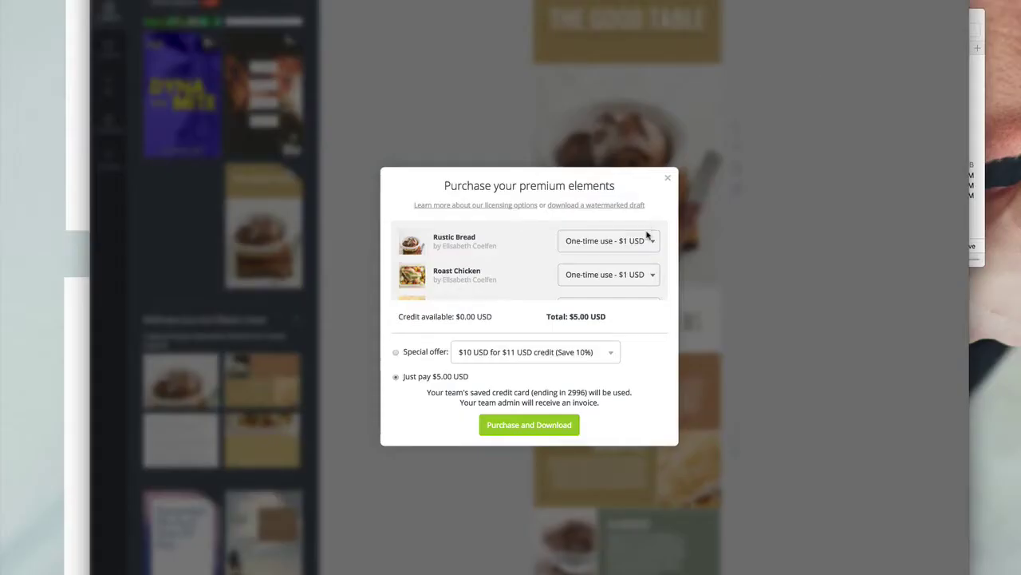
pyautogui.scroll(-3, 635, 261)
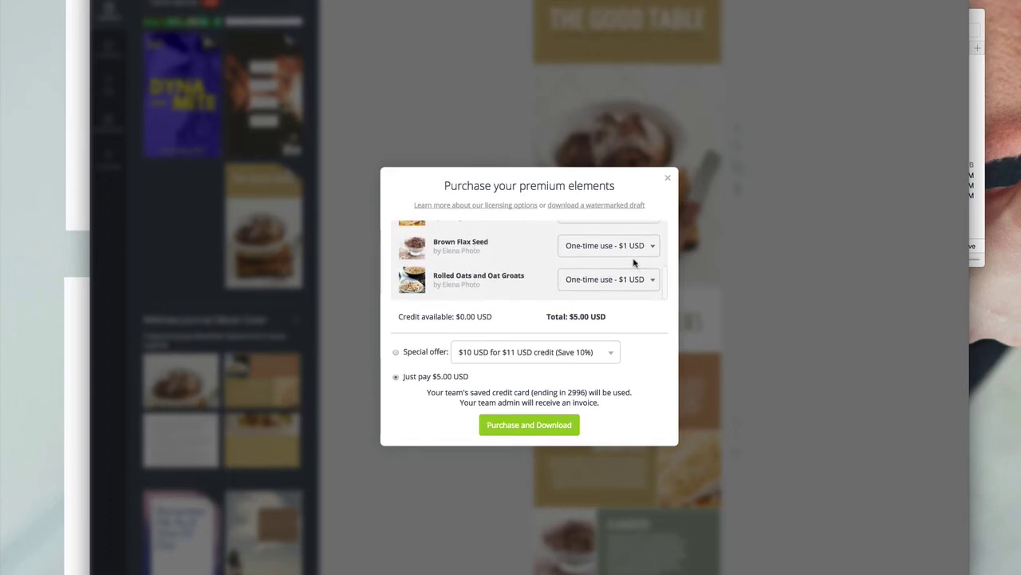
pyautogui.scroll(3, 634, 261)
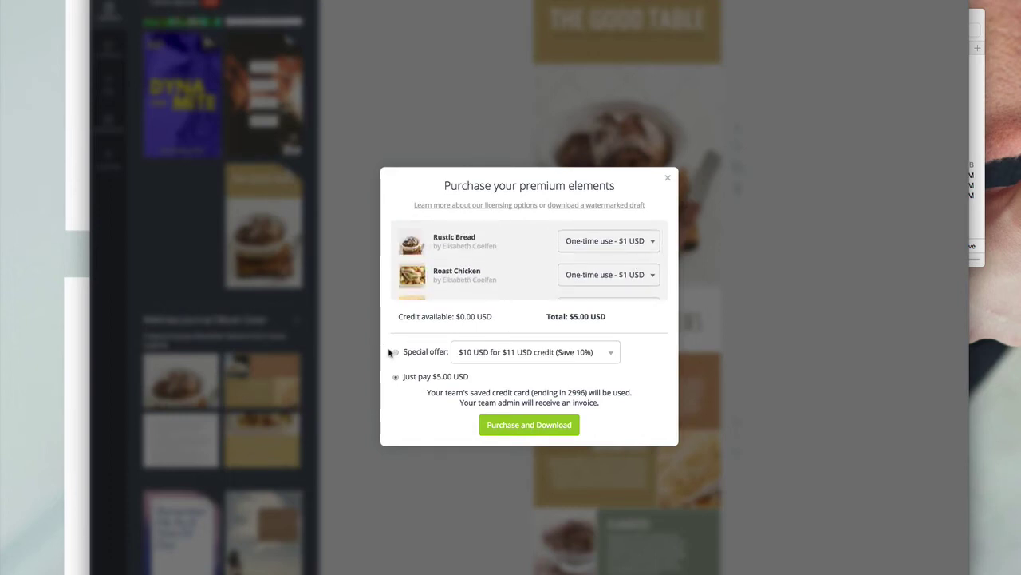
pyautogui.click(558, 356)
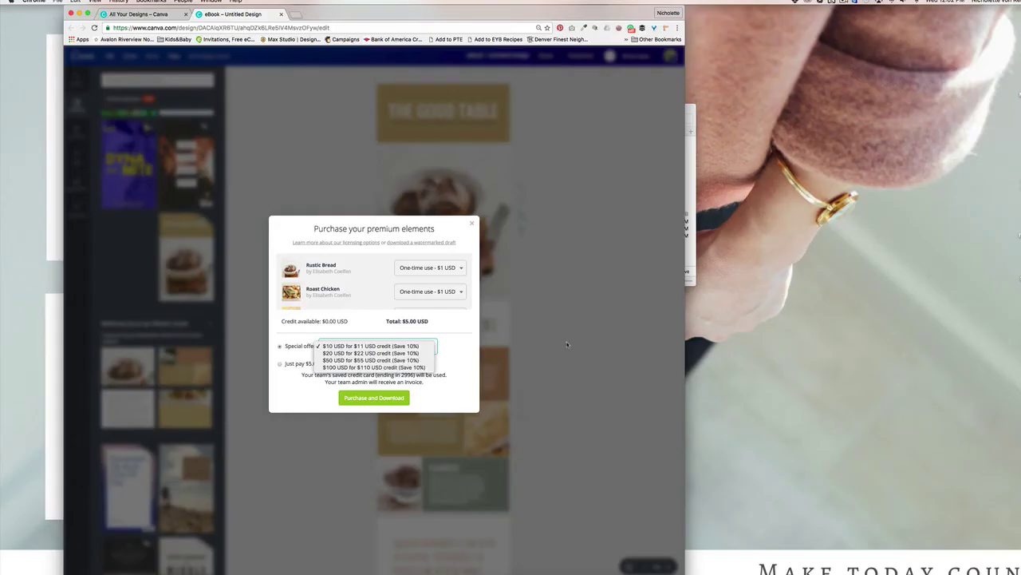
pyautogui.click(804, 350)
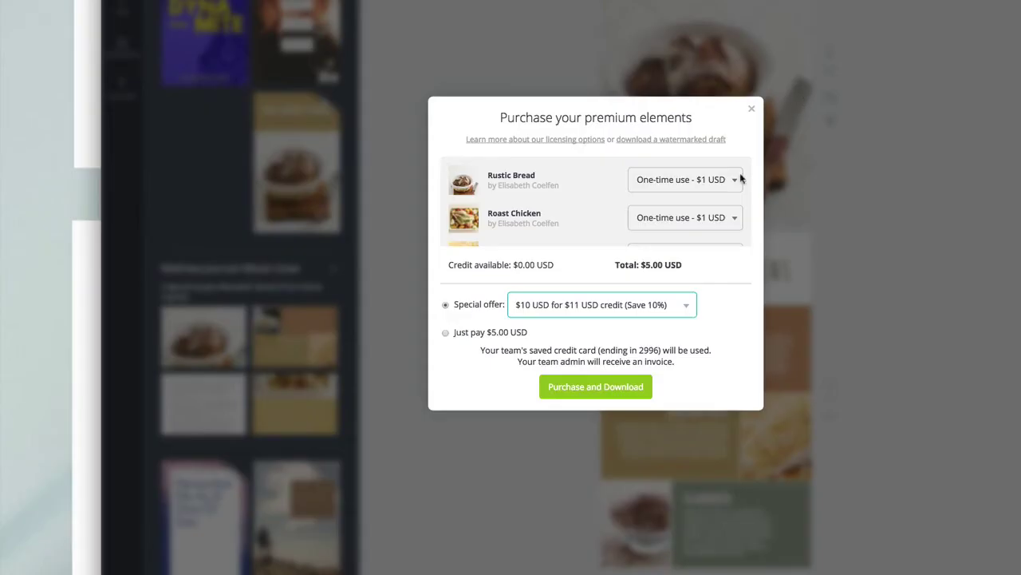
pyautogui.click(667, 143)
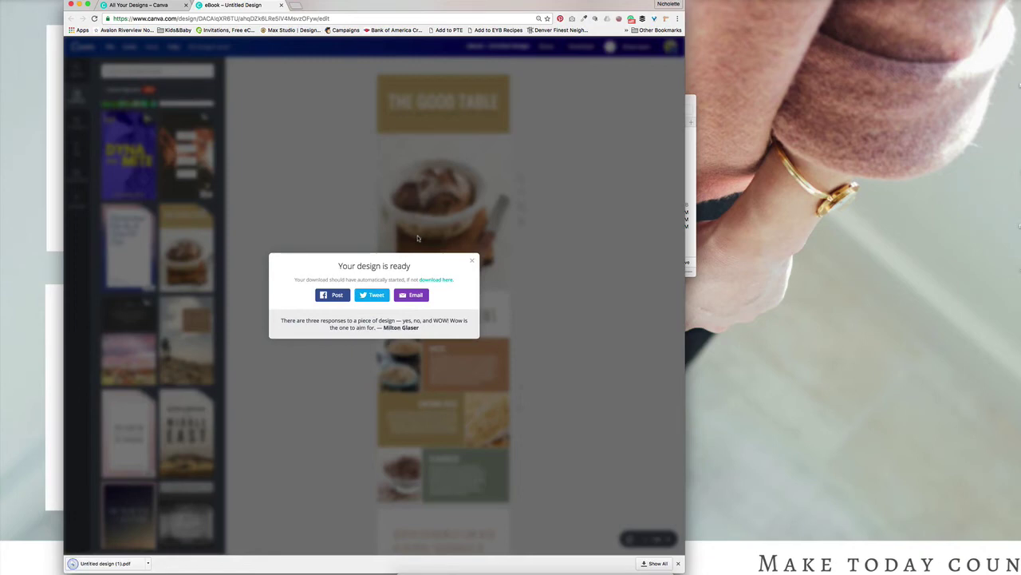
# Open Untitled design (1).pdf, zoom out to scan its watermarked pages, then close the extra tab
pyautogui.doubleClick(122, 564)
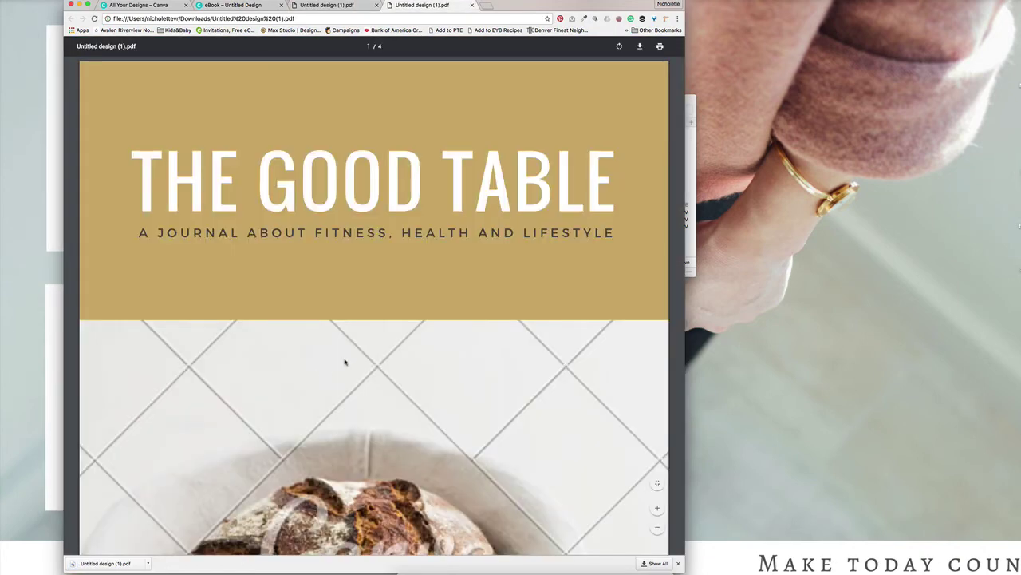
pyautogui.click(659, 527)
pyautogui.click(659, 527)
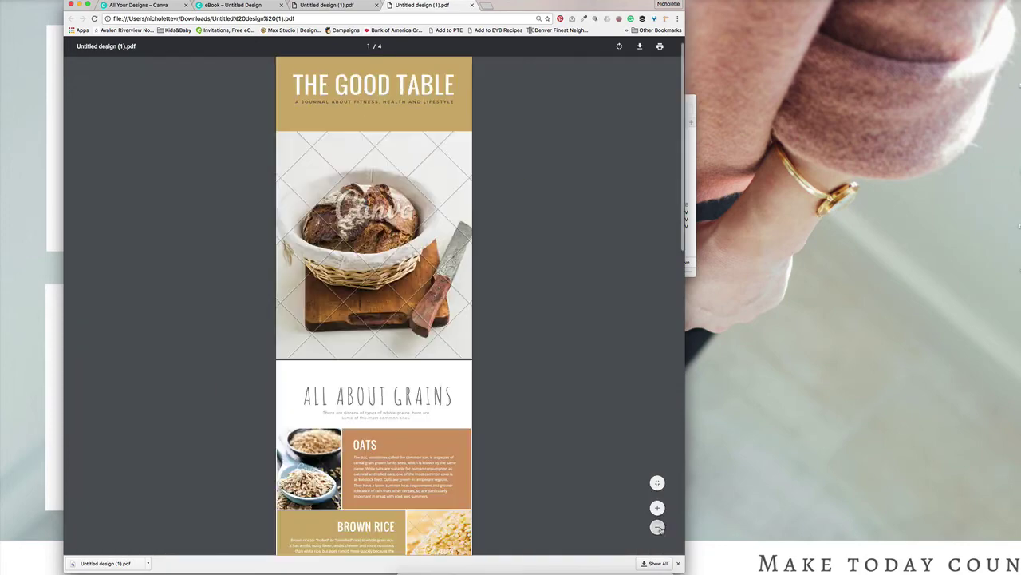
pyautogui.scroll(-10, 422, 455)
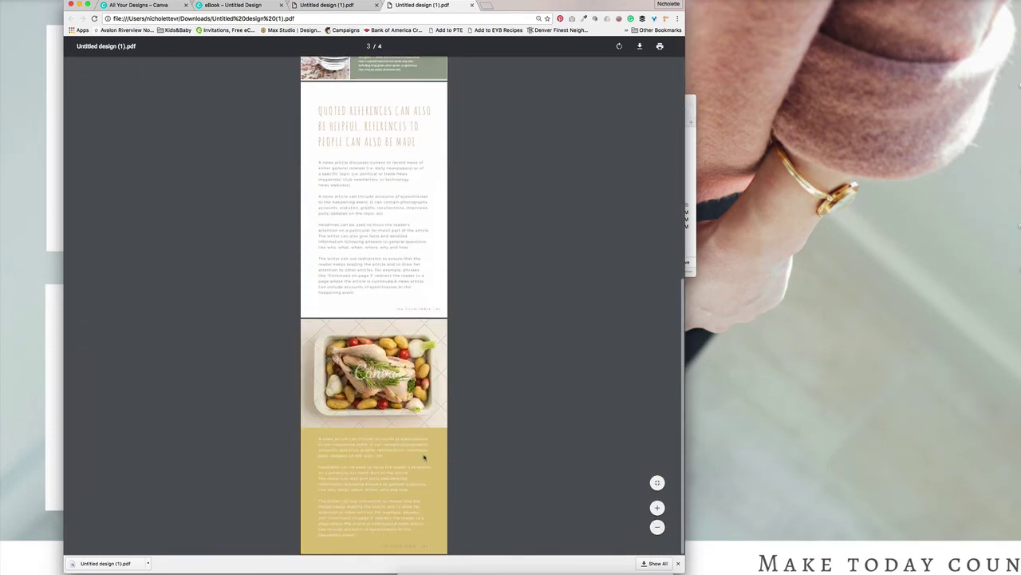
pyautogui.scroll(10, 422, 456)
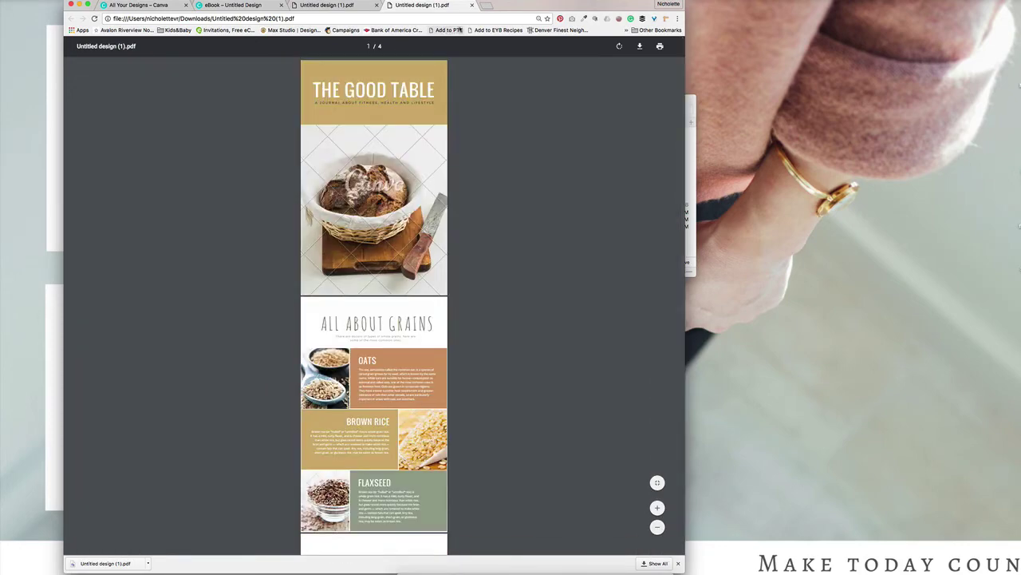
pyautogui.click(473, 6)
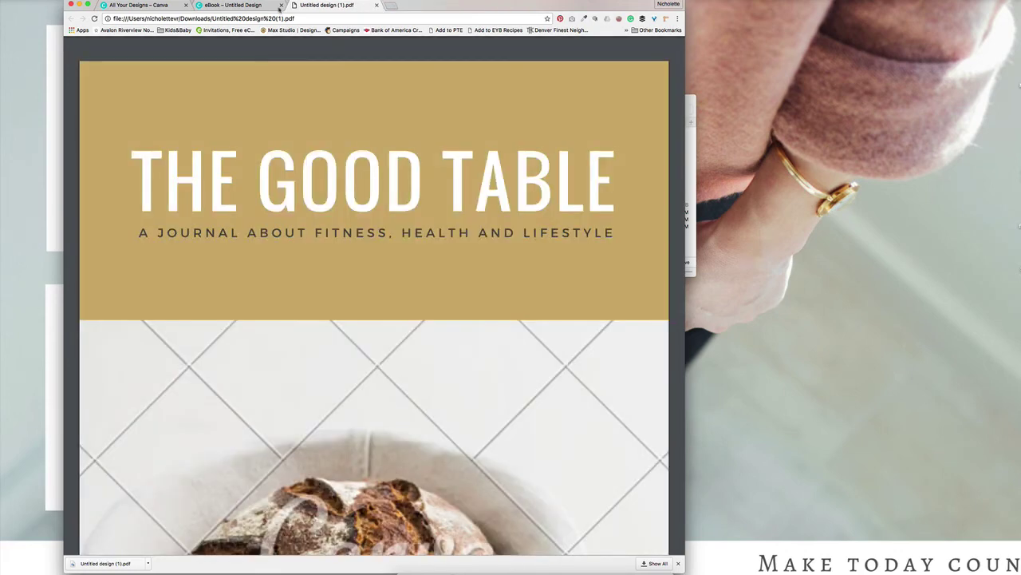
# Replace the cover, Brown Rice, Flaxseed and page 4 chicken photos with NS Stock Images uploads
pyautogui.click(254, 8)
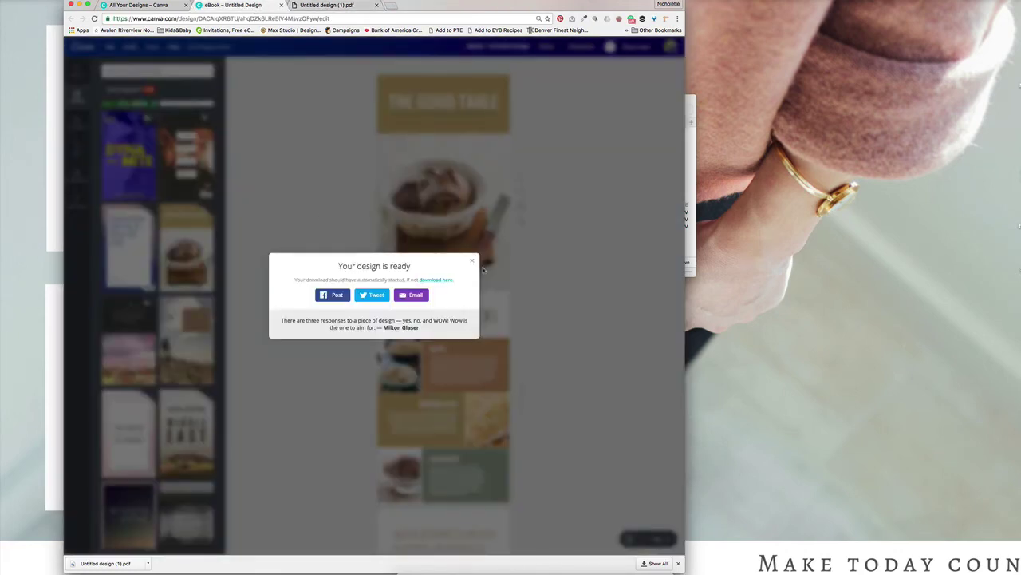
pyautogui.click(473, 260)
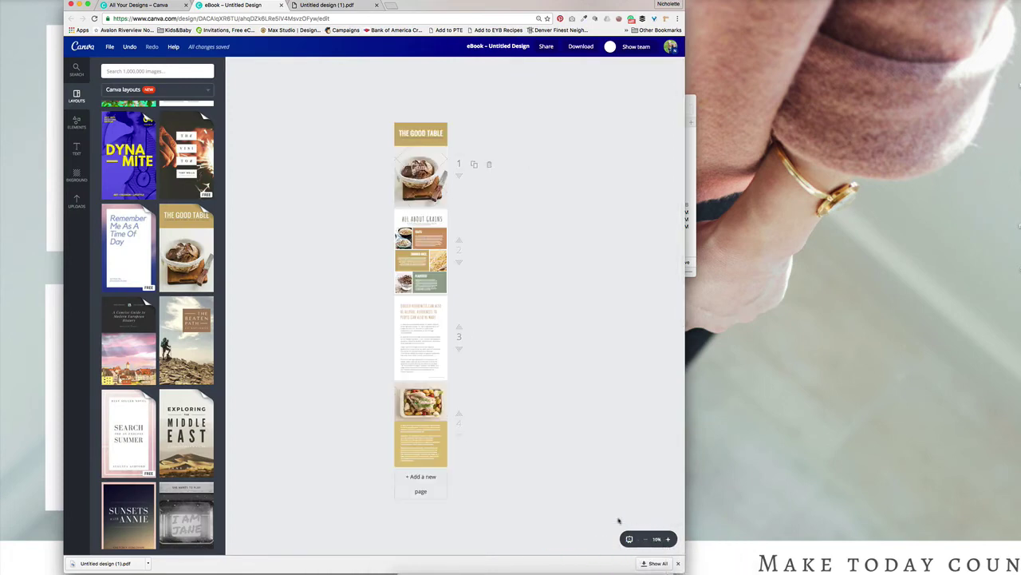
pyautogui.click(77, 201)
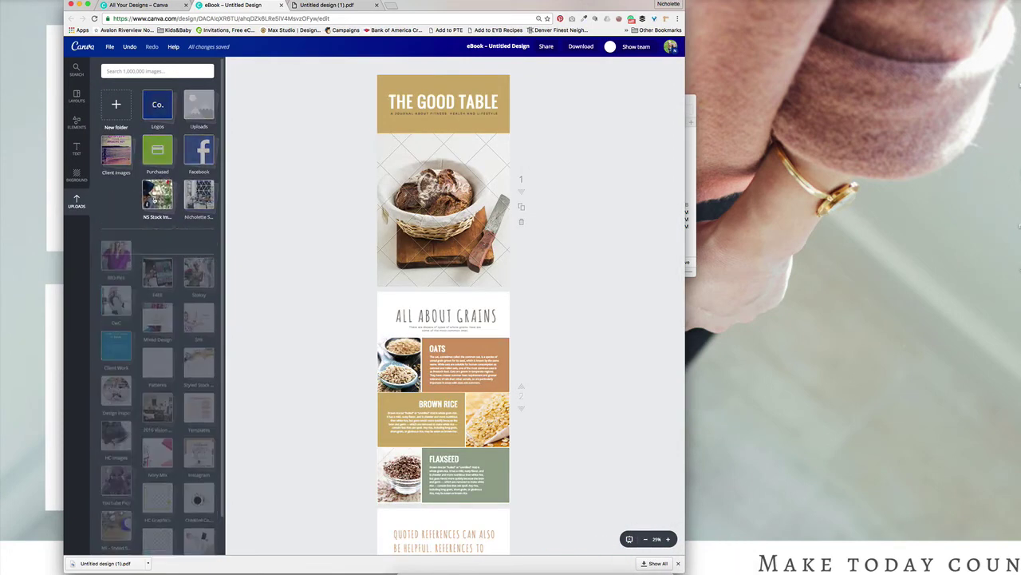
pyautogui.click(147, 201)
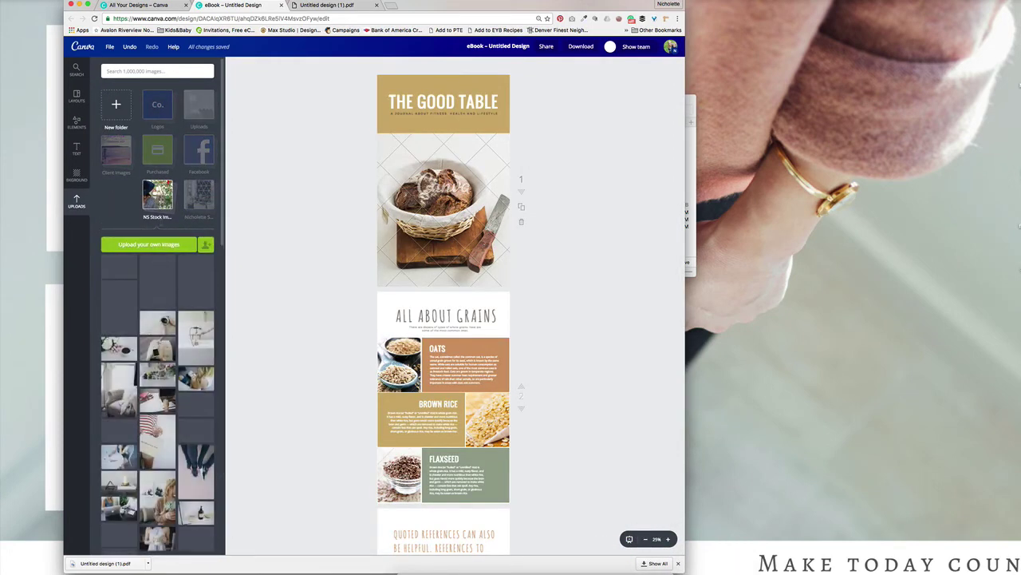
pyautogui.scroll(-5, 175, 279)
pyautogui.moveTo(158, 219); pyautogui.dragTo(443, 208)
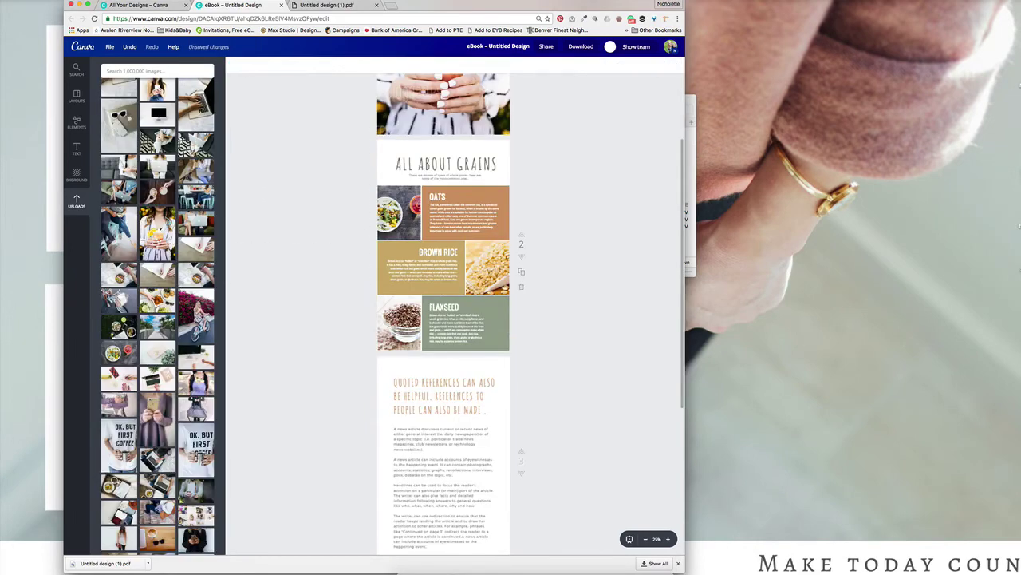
pyautogui.moveTo(112, 278); pyautogui.dragTo(491, 267)
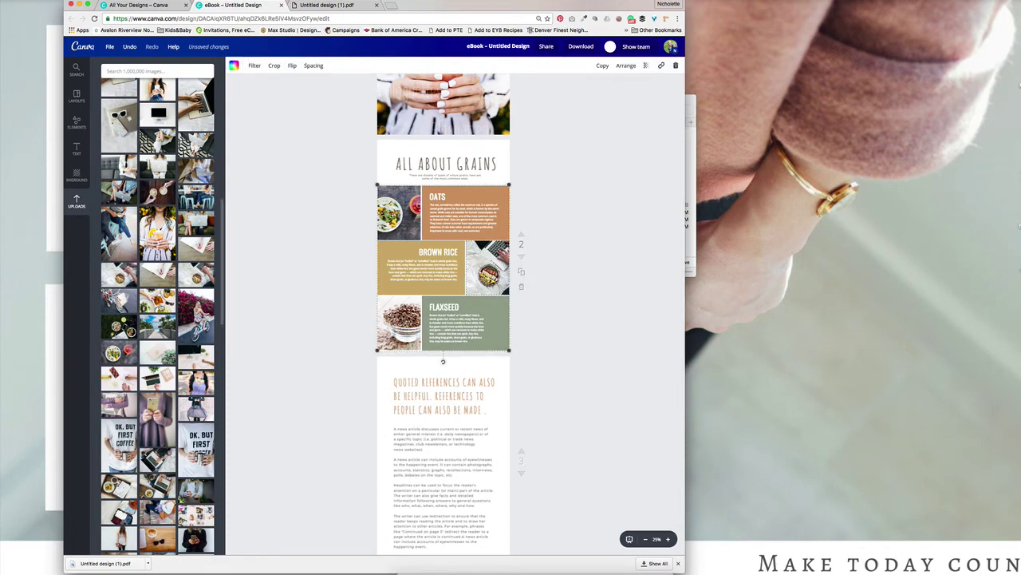
pyautogui.moveTo(158, 303); pyautogui.dragTo(389, 338)
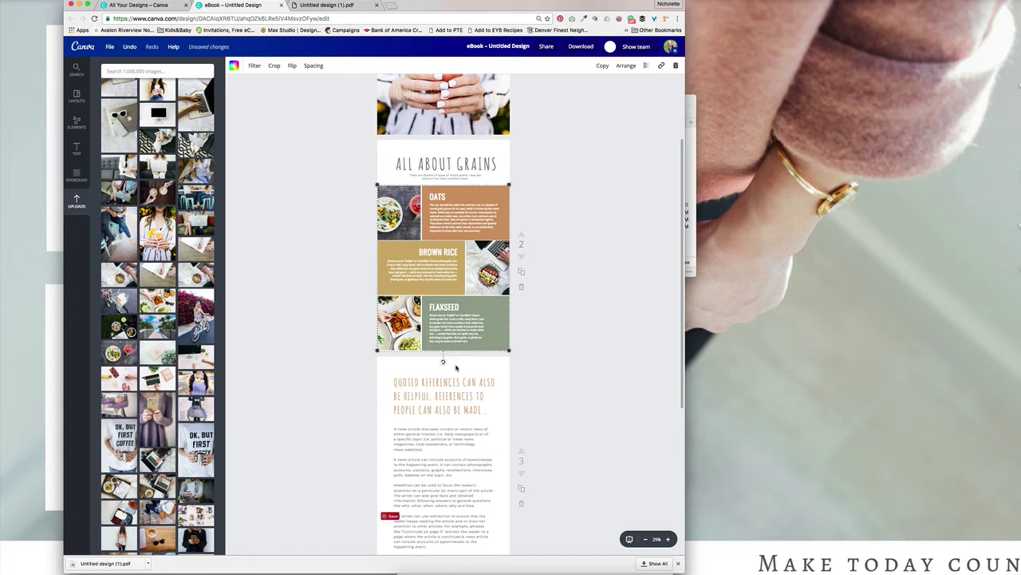
pyautogui.scroll(-5, 457, 365)
pyautogui.scroll(-3, 456, 367)
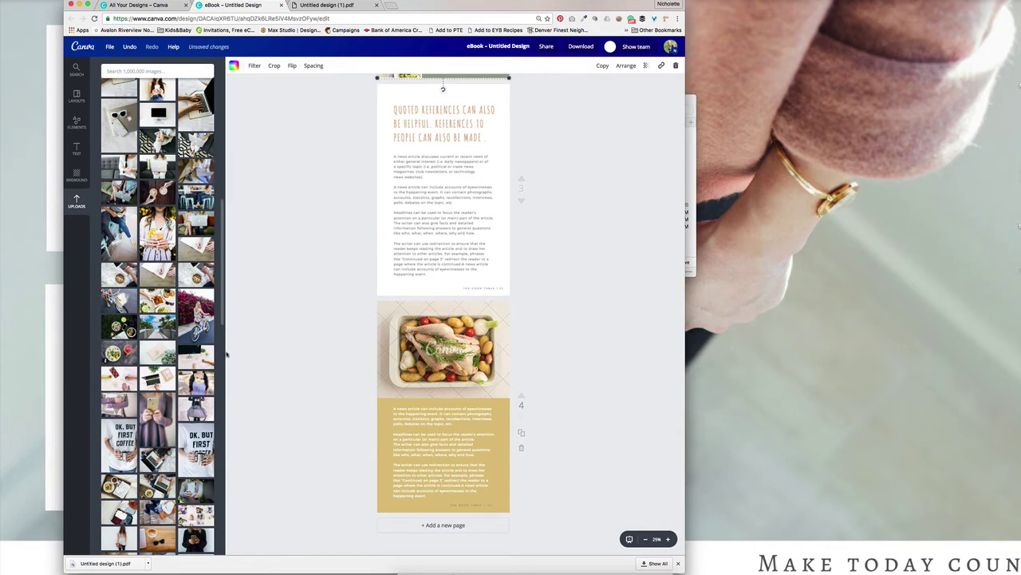
pyautogui.moveTo(119, 353); pyautogui.dragTo(443, 348)
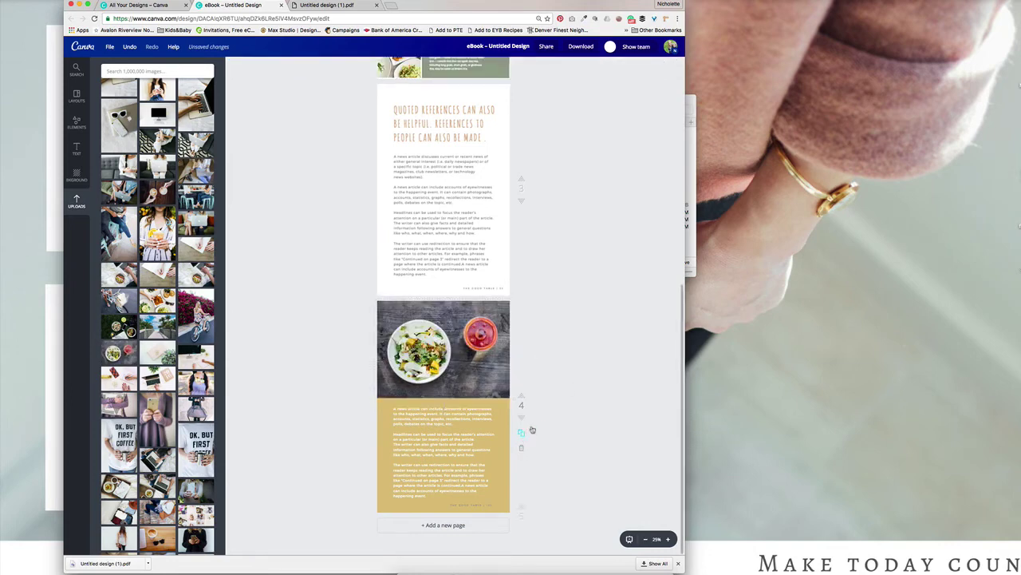
# Duplicate page 4 as page 5 and move its text block up over the photo
pyautogui.click(522, 431)
pyautogui.moveTo(348, 405); pyautogui.dragTo(574, 497)
pyautogui.moveTo(485, 474); pyautogui.dragTo(468, 380)
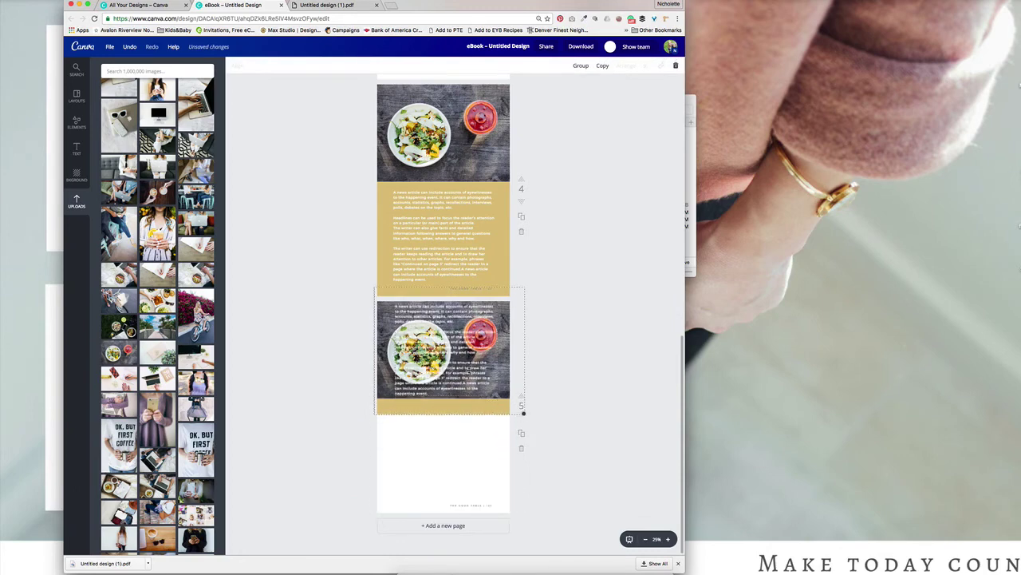
# Reposition page 5's salad photo so it sits behind the article text
pyautogui.click(344, 369)
pyautogui.moveTo(461, 313); pyautogui.dragTo(462, 413)
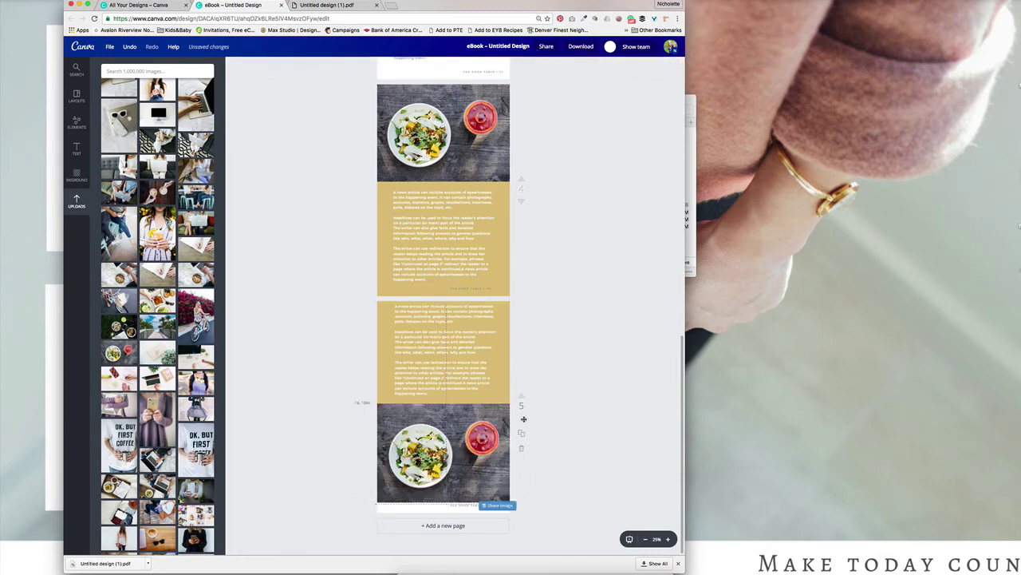
pyautogui.moveTo(475, 469); pyautogui.dragTo(427, 480)
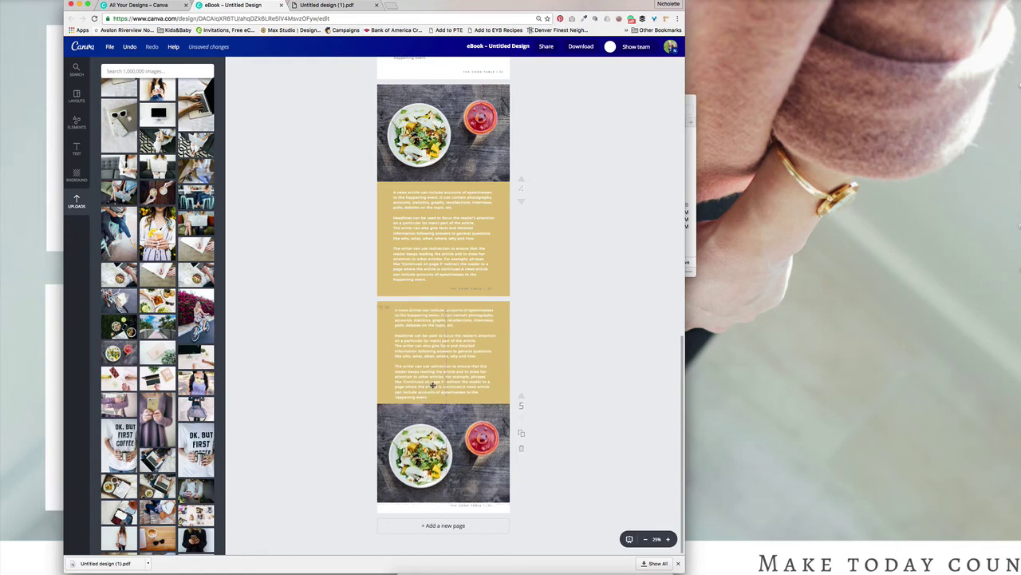
pyautogui.click(439, 431)
pyautogui.moveTo(492, 479); pyautogui.dragTo(583, 528)
# Set the salad photo's transparency to 33 so it fades beneath the dark text
pyautogui.click(646, 65)
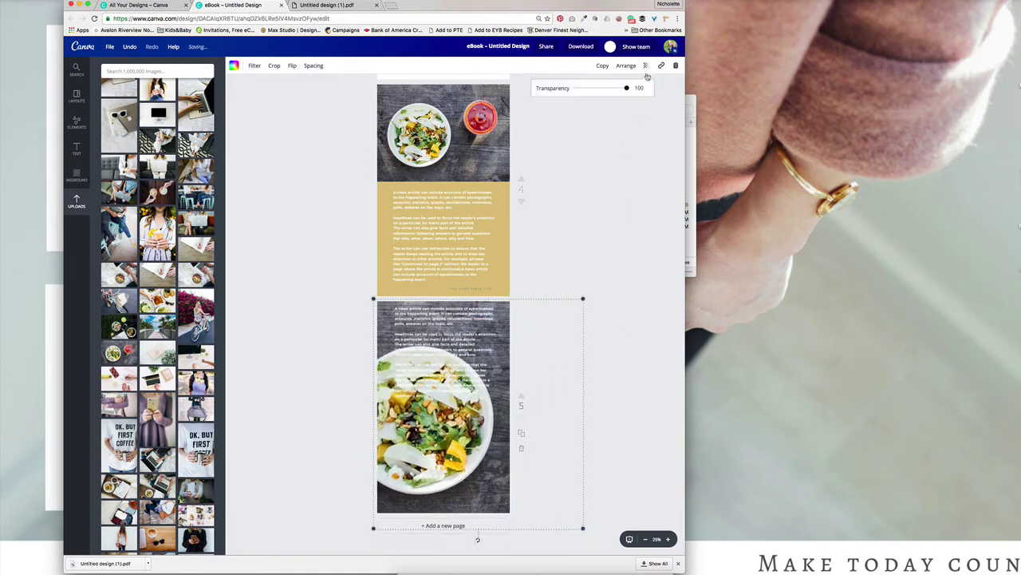
pyautogui.moveTo(627, 88); pyautogui.dragTo(588, 93)
pyautogui.click(391, 303)
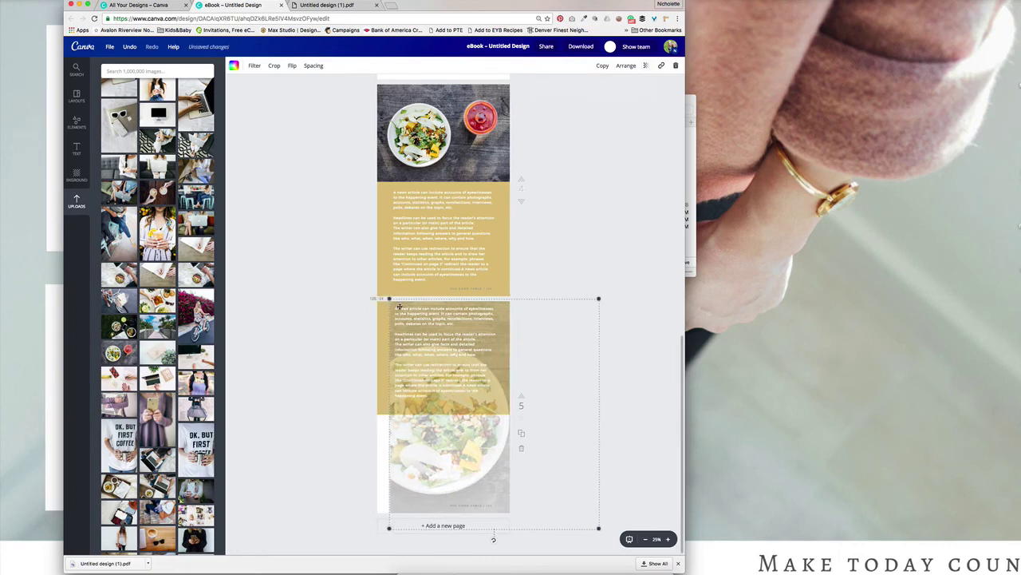
pyautogui.click(440, 307)
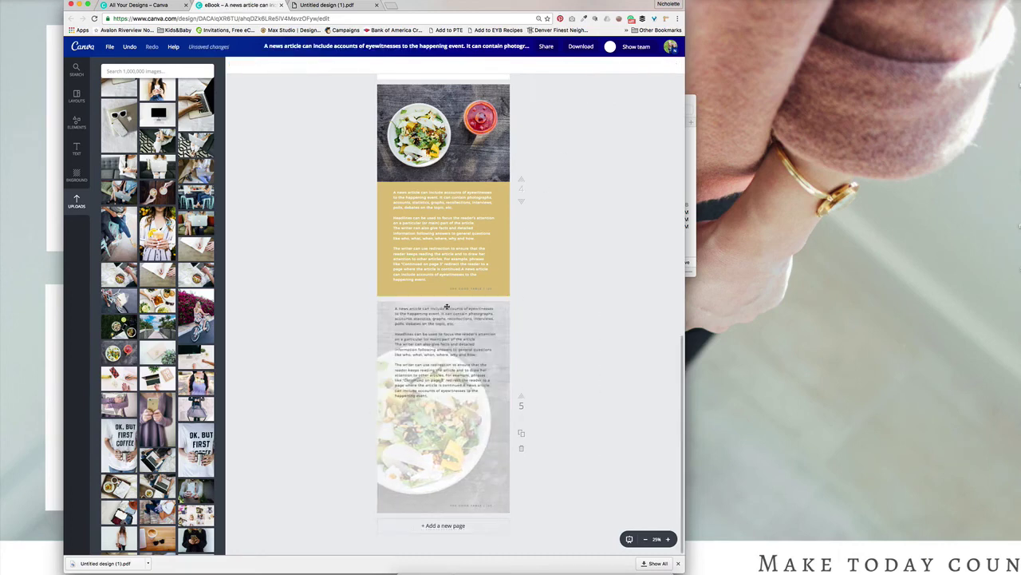
pyautogui.click(461, 366)
pyautogui.press('Escape')
pyautogui.scroll(10, 443, 359)
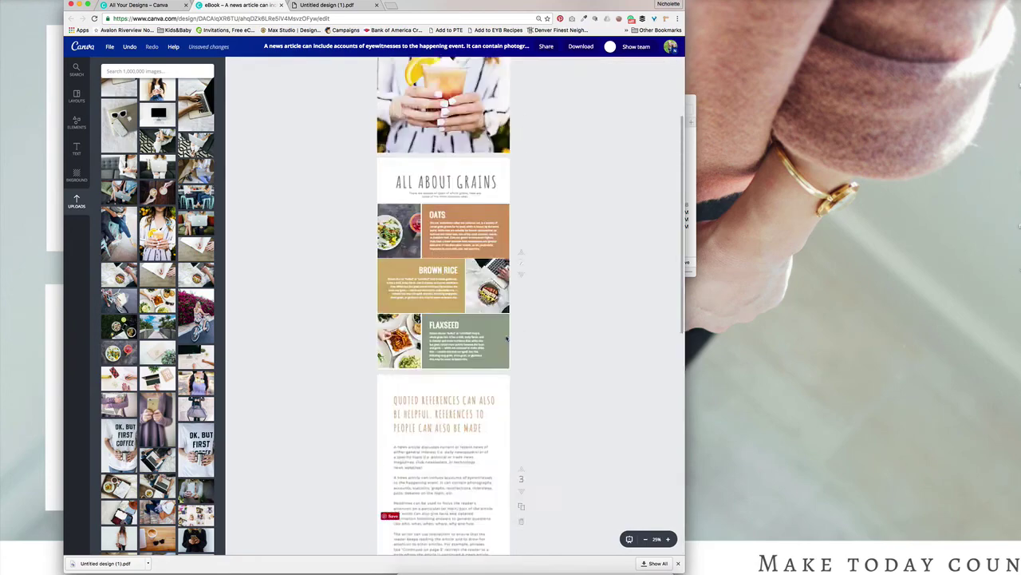
pyautogui.scroll(-10, 443, 359)
pyautogui.scroll(-1, 506, 339)
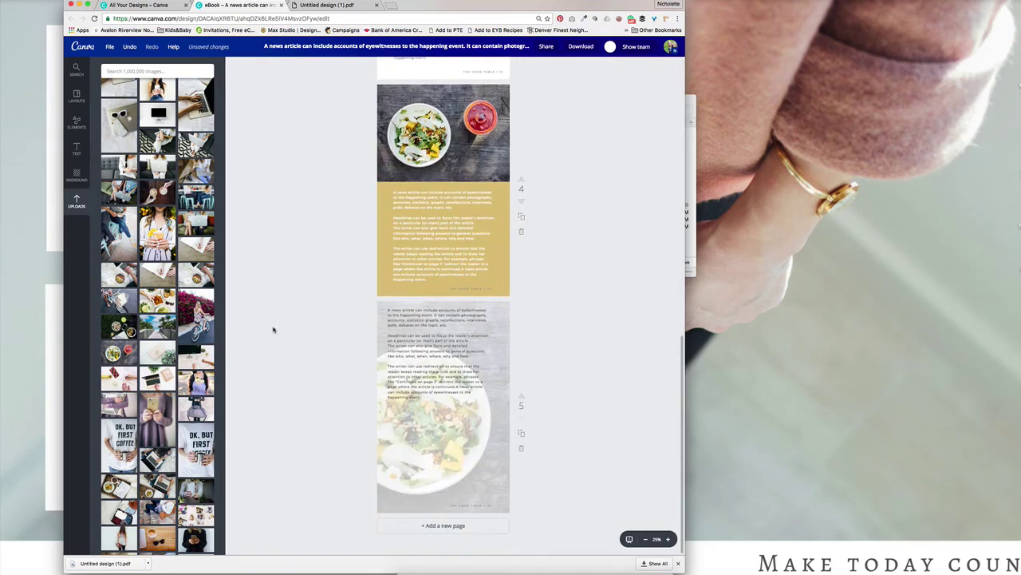
# Browse the Layouts collection and enlarge the page view
pyautogui.click(76, 98)
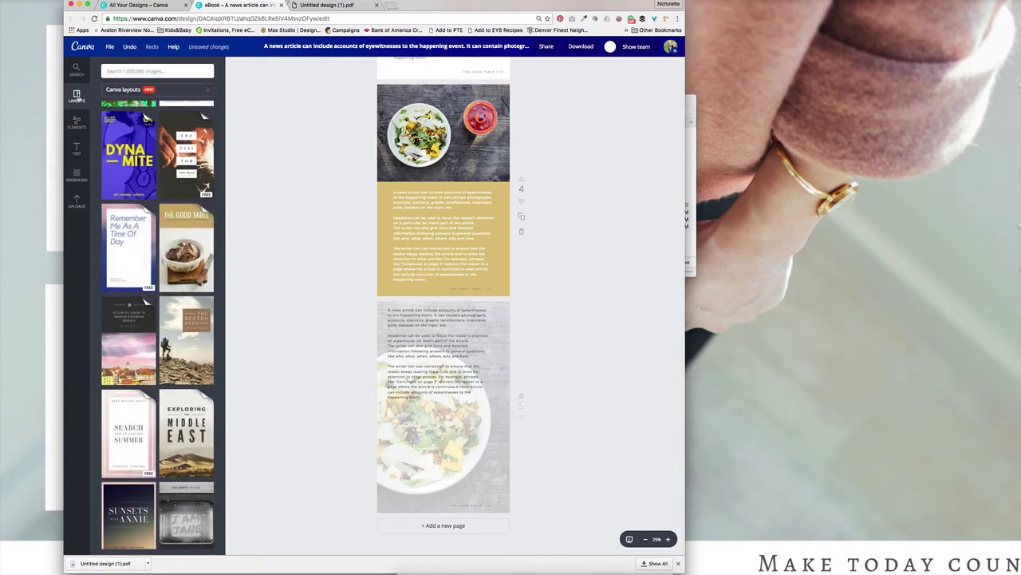
pyautogui.scroll(-15, 137, 355)
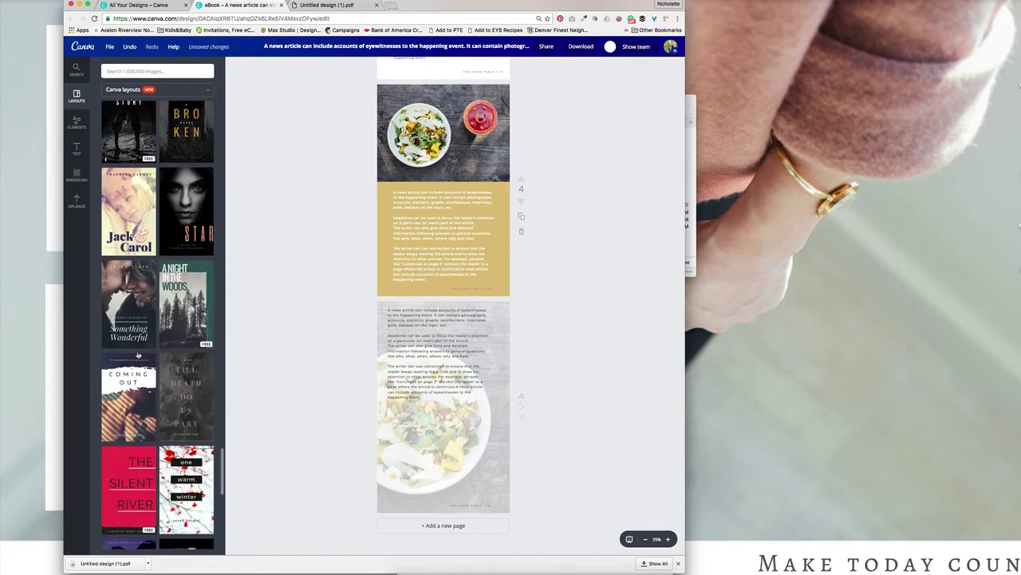
pyautogui.scroll(-5, 137, 355)
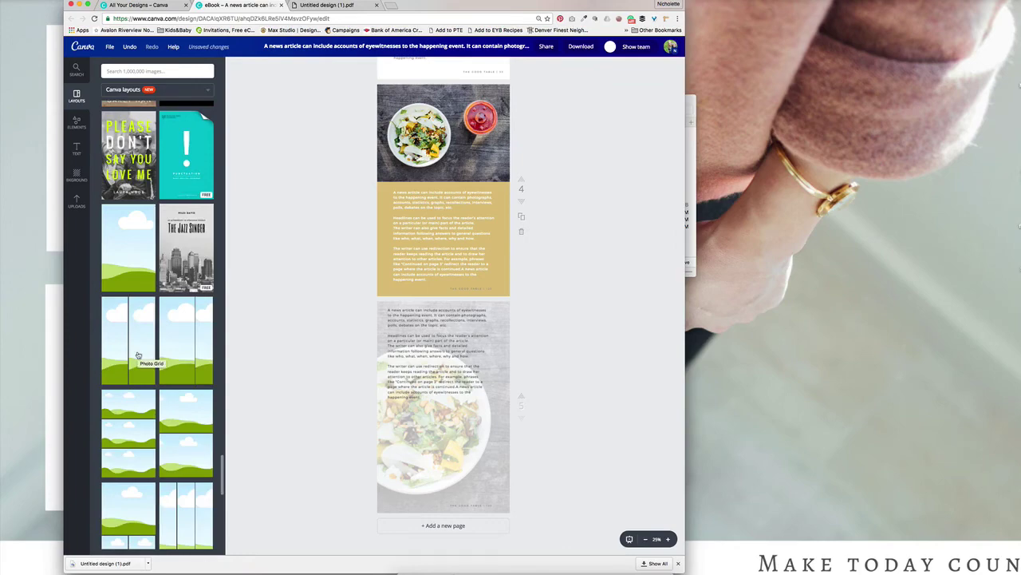
pyautogui.scroll(10, 461, 307)
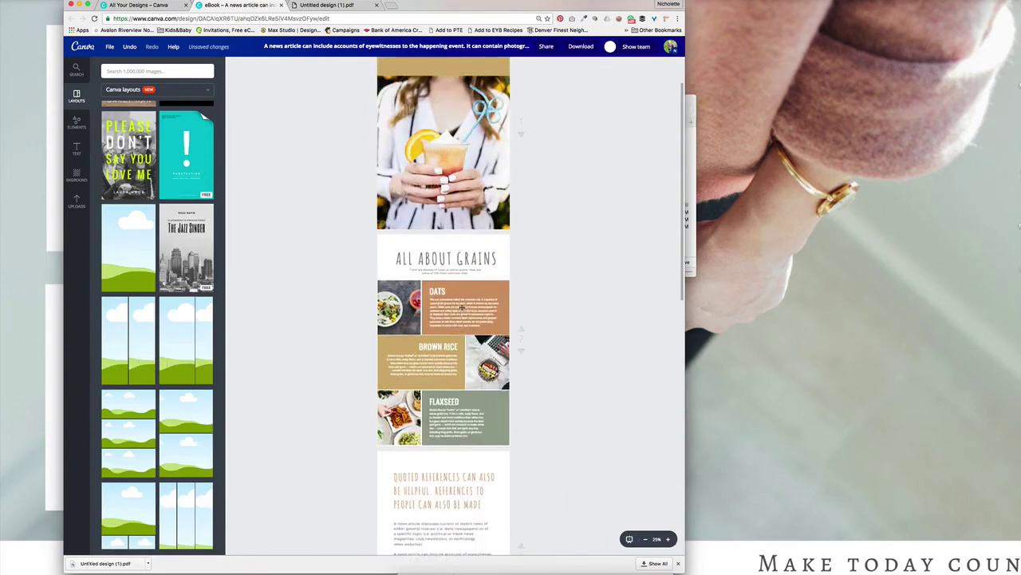
pyautogui.click(668, 539)
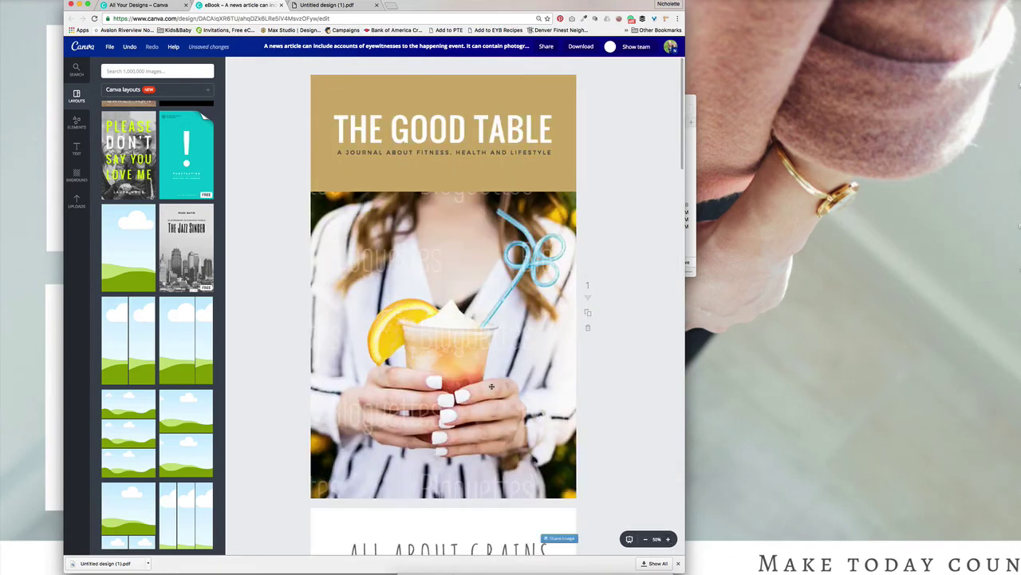
pyautogui.scroll(-10, 492, 386)
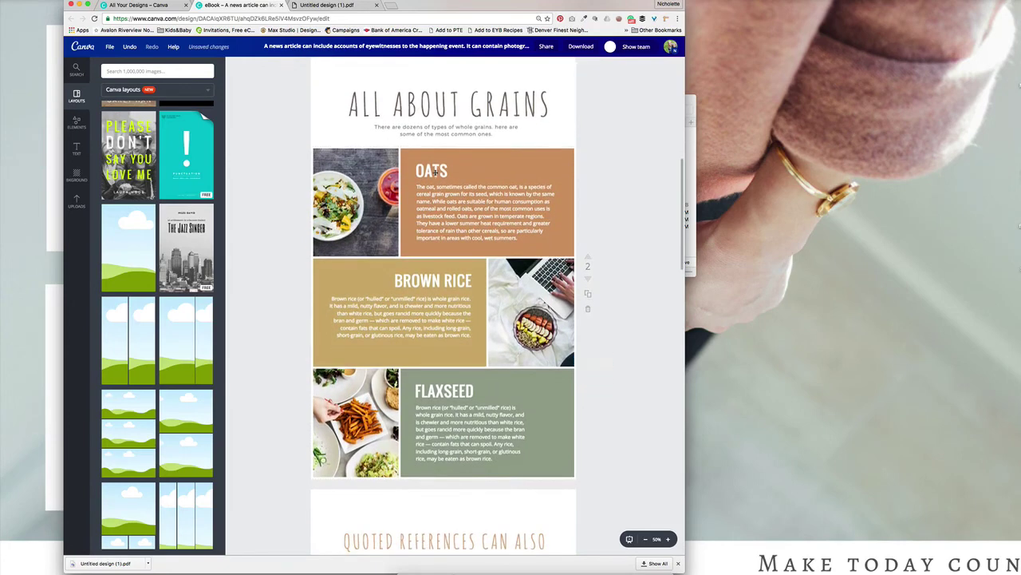
# Inspect page 2's OATS heading, its description, the ALL ABOUT GRAINS title and Brown Rice text
pyautogui.click(436, 173)
pyautogui.click(438, 202)
pyautogui.click(436, 108)
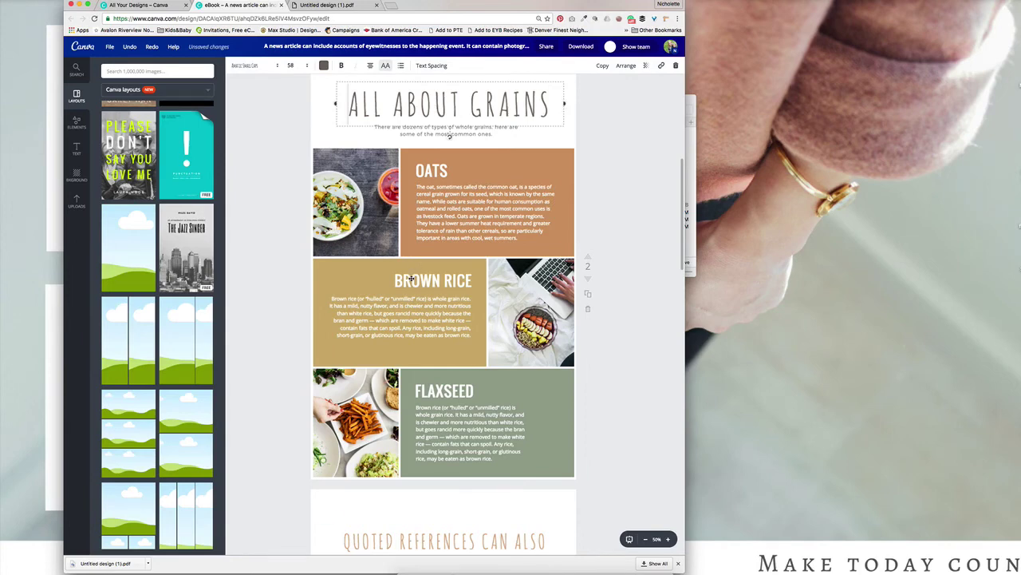
pyautogui.click(403, 313)
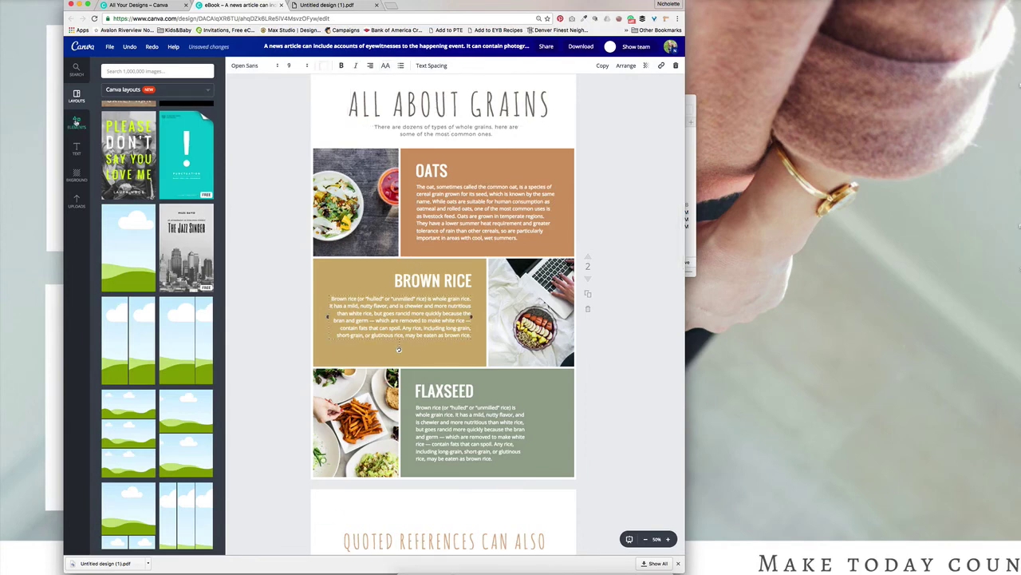
pyautogui.scroll(-15, 399, 348)
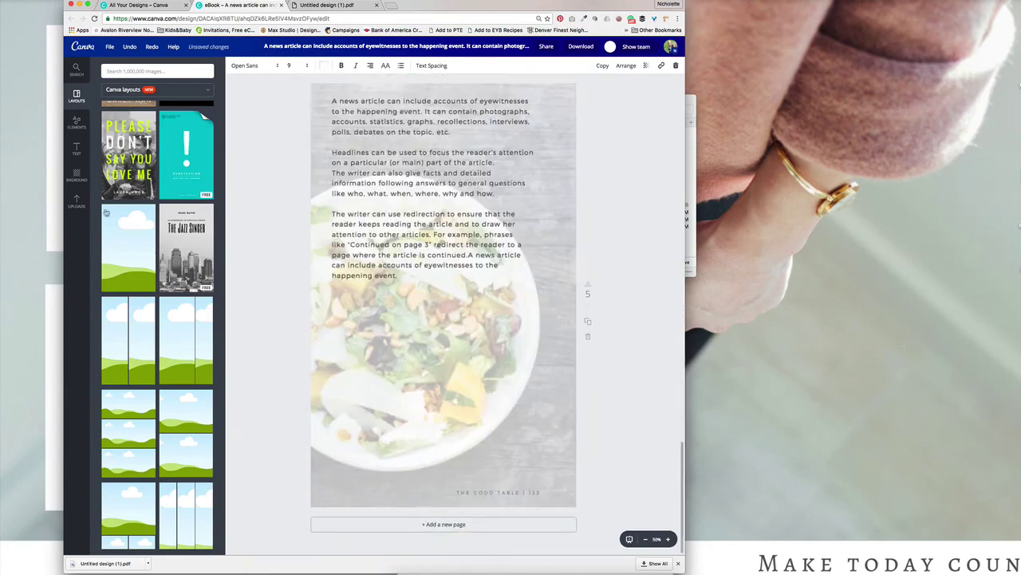
# Add a page after page 5 and apply Wedding Magazine Ebook's blue text-and-photos and BRIDAL cover layouts
pyautogui.click(443, 523)
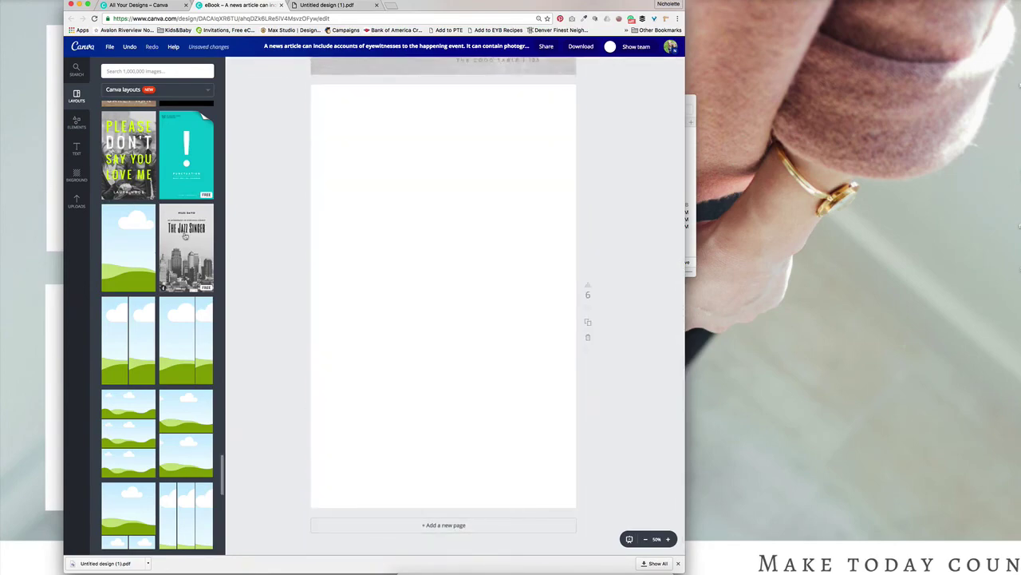
pyautogui.scroll(20, 185, 237)
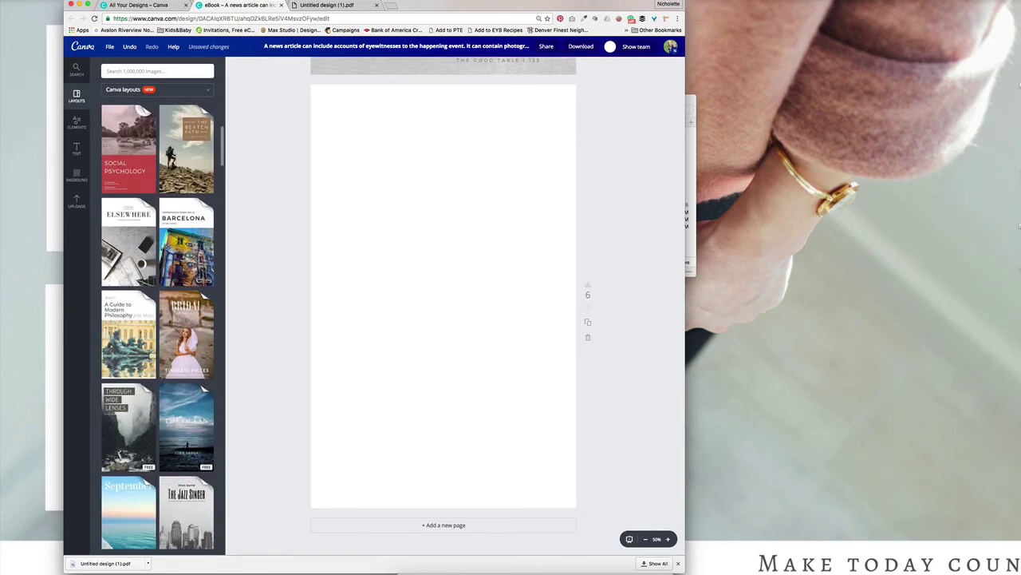
pyautogui.click(186, 335)
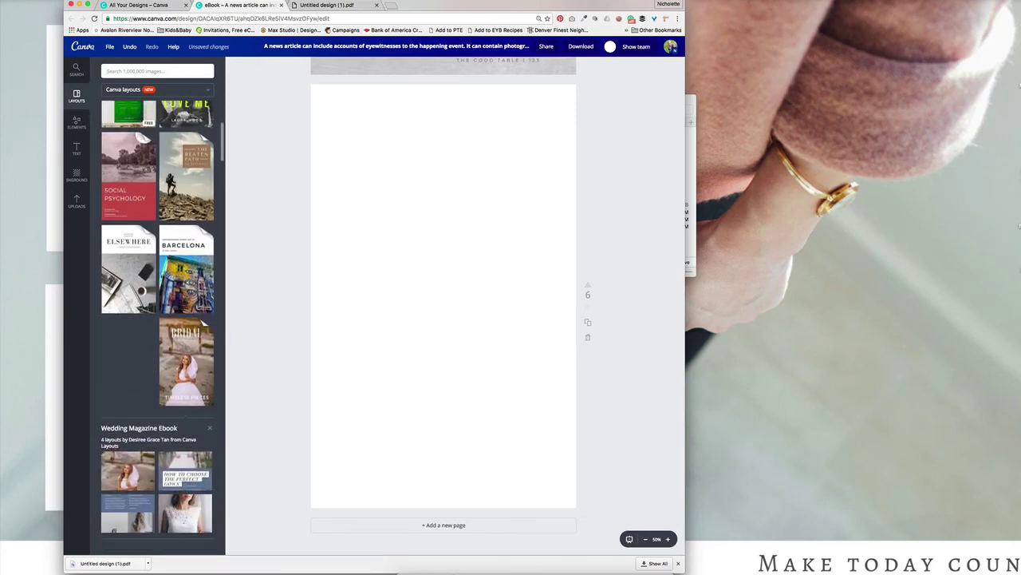
pyautogui.click(165, 484)
pyautogui.click(141, 476)
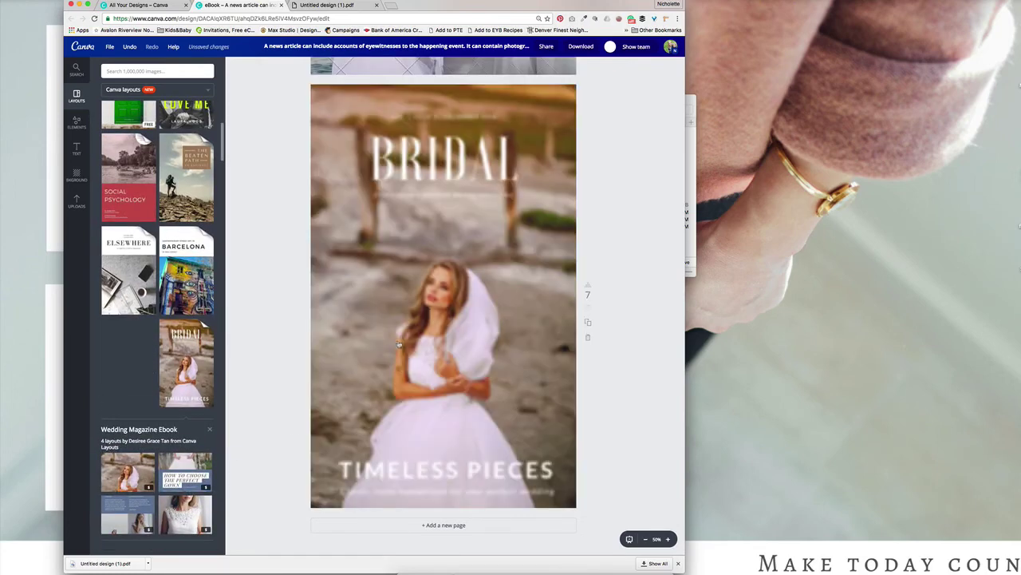
# Inspect the BRIDAL, TIMELESS PIECES and subtitle text, then page 6's two text columns, and zoom out
pyautogui.click(459, 150)
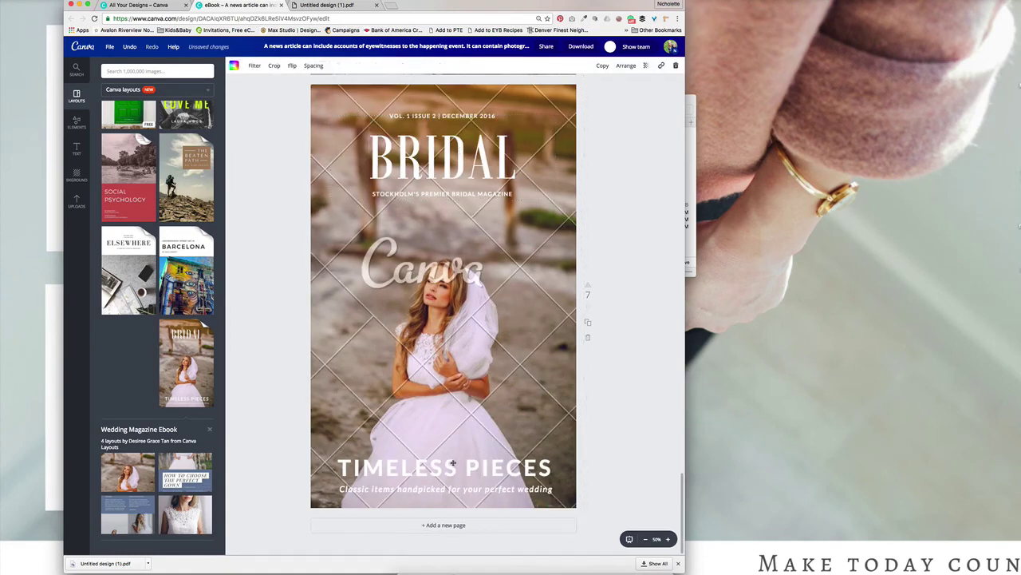
pyautogui.click(444, 488)
pyautogui.scroll(2, 445, 492)
pyautogui.scroll(-2, 435, 499)
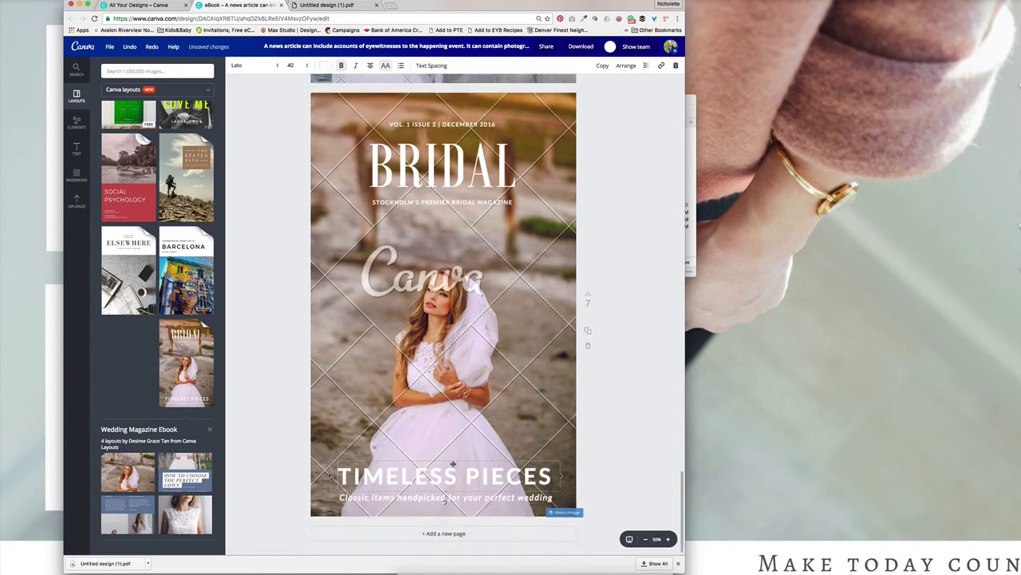
pyautogui.scroll(2, 423, 503)
pyautogui.scroll(-2, 419, 505)
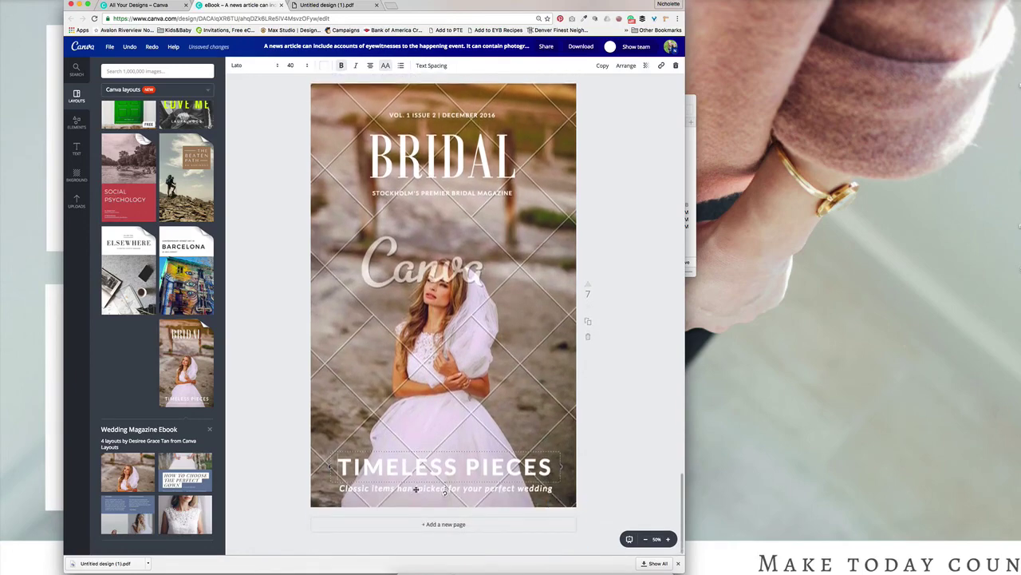
pyautogui.click(416, 488)
pyautogui.scroll(12, 435, 440)
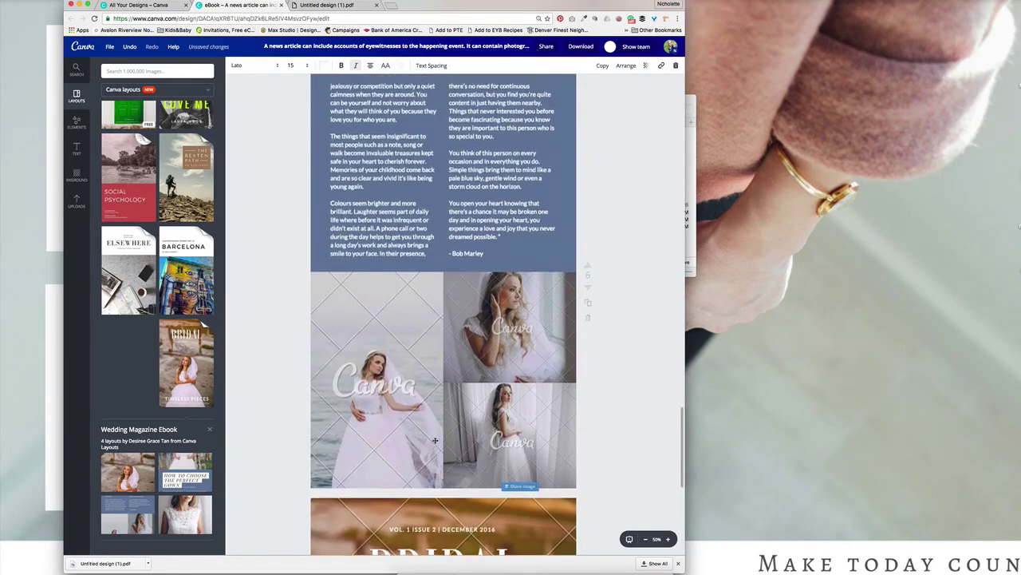
pyautogui.click(402, 309)
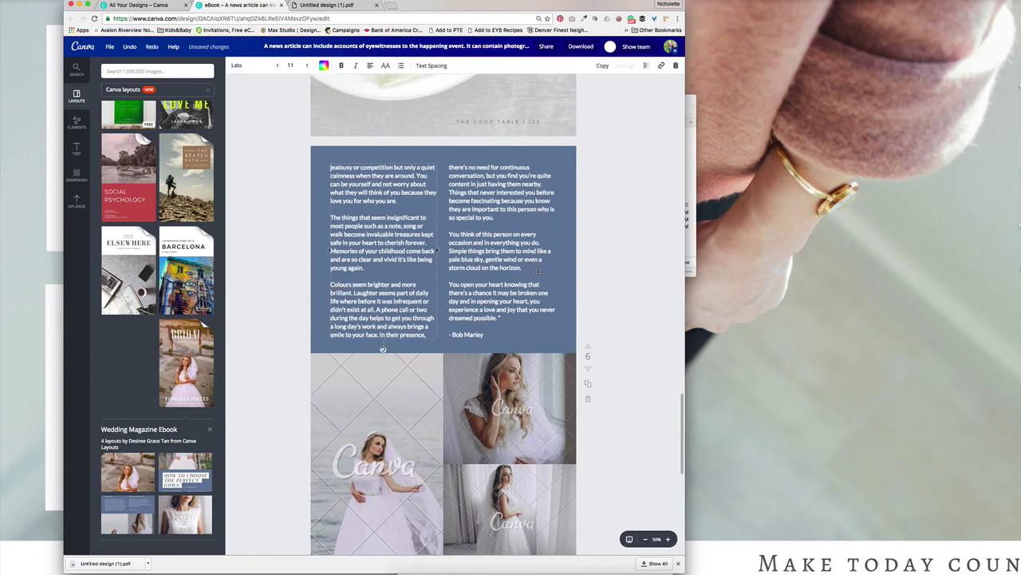
pyautogui.click(538, 272)
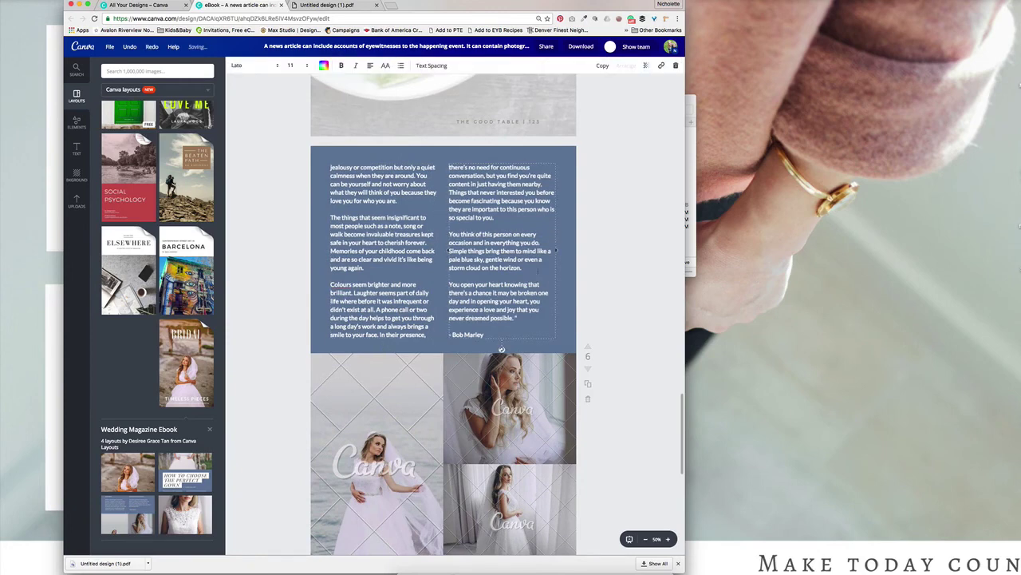
pyautogui.click(646, 540)
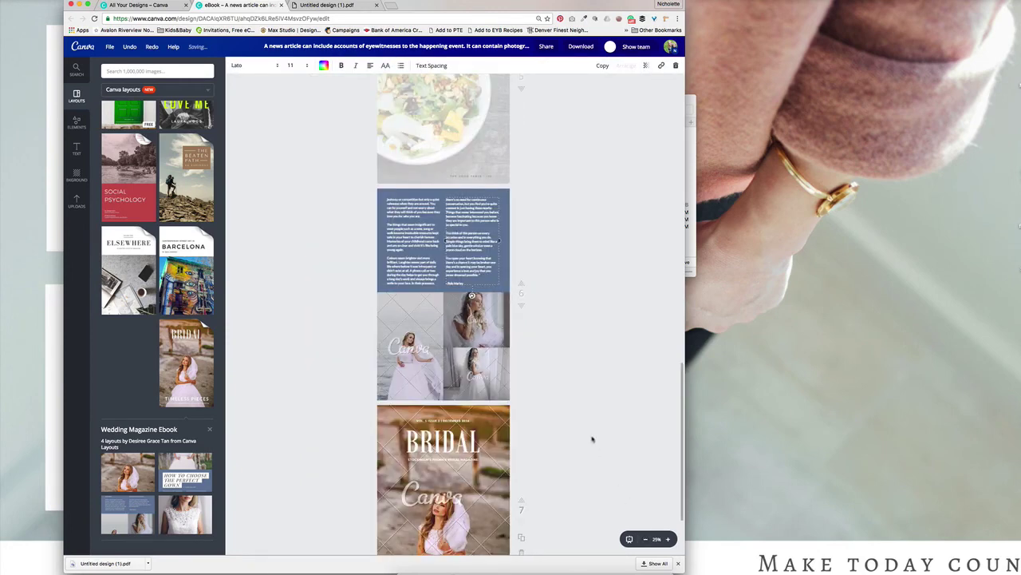